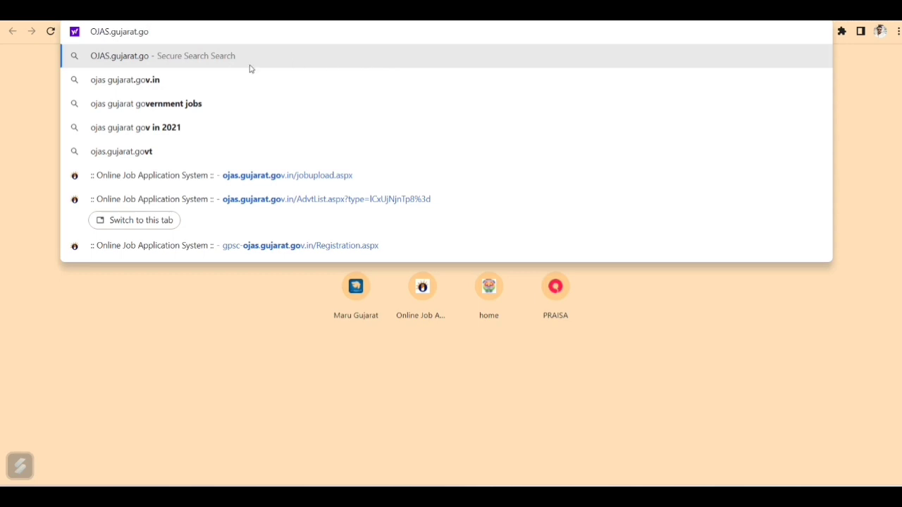
# Search for ojas gujarat.gov.in and open the official Online Job Application System result
pyautogui.click(222, 84)
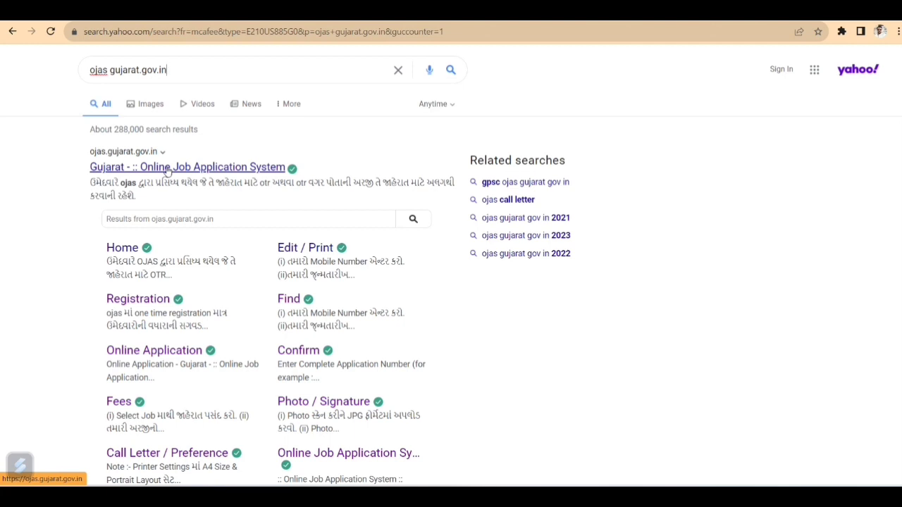
pyautogui.click(193, 169)
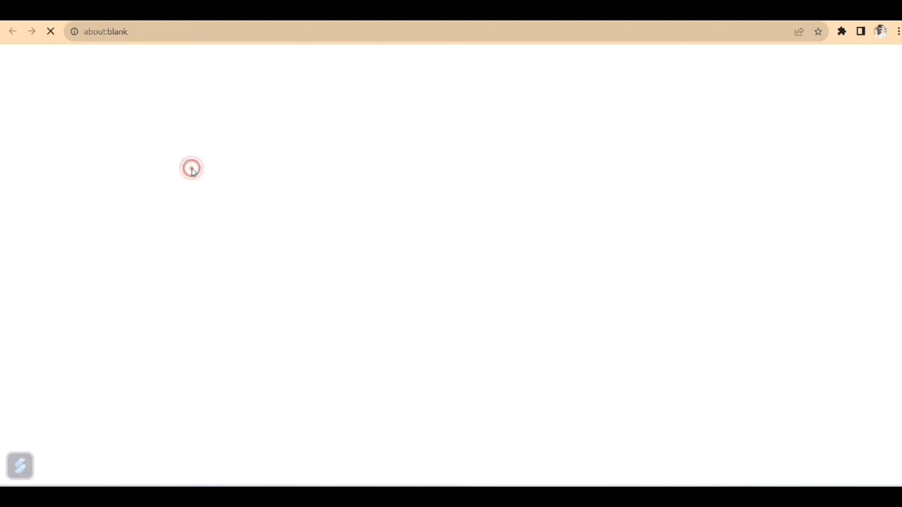
# Open the List of Current Advertisements through Online Application > Apply
pyautogui.moveTo(192, 173)
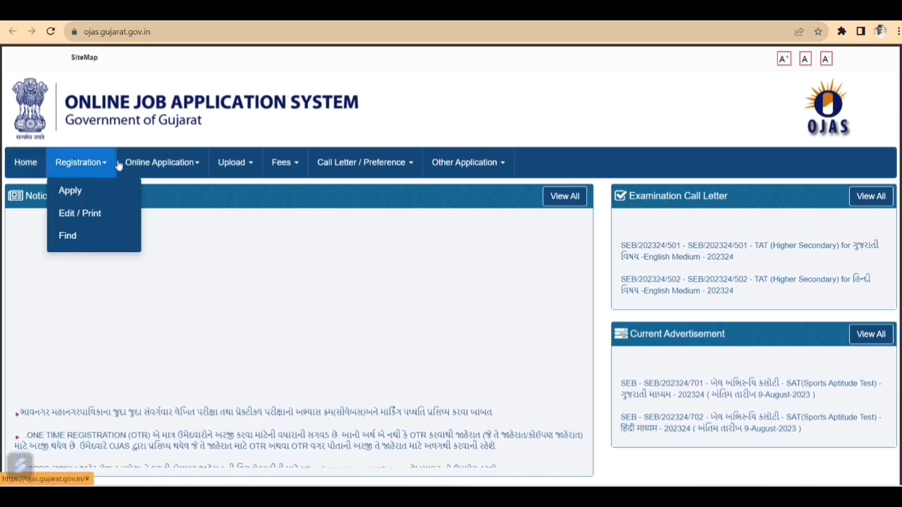
pyautogui.moveTo(162, 176)
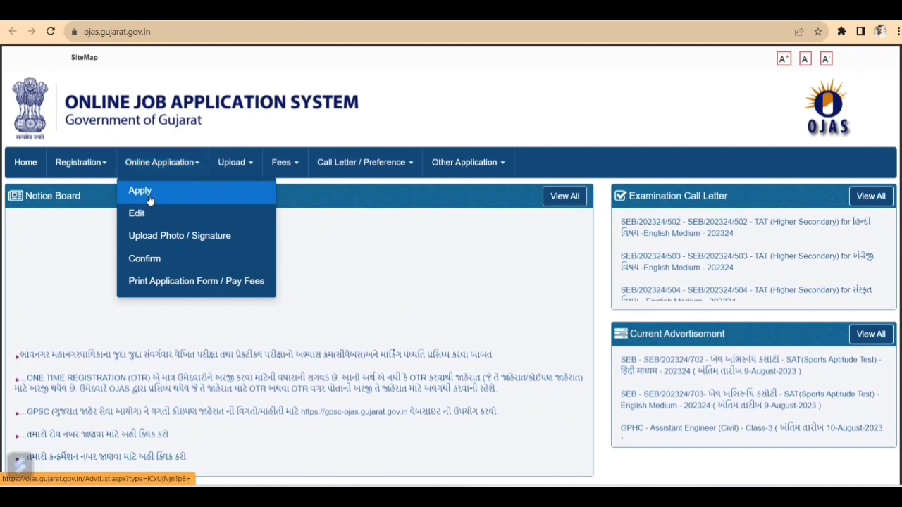
pyautogui.click(149, 200)
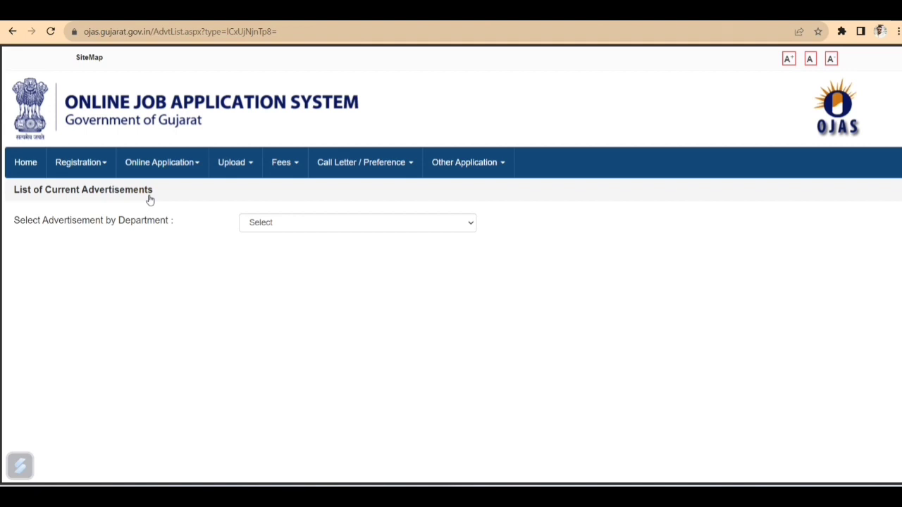
# Filter advertisements by the GSRTC department and apply for CONDUCTOR - 202324
pyautogui.click(308, 225)
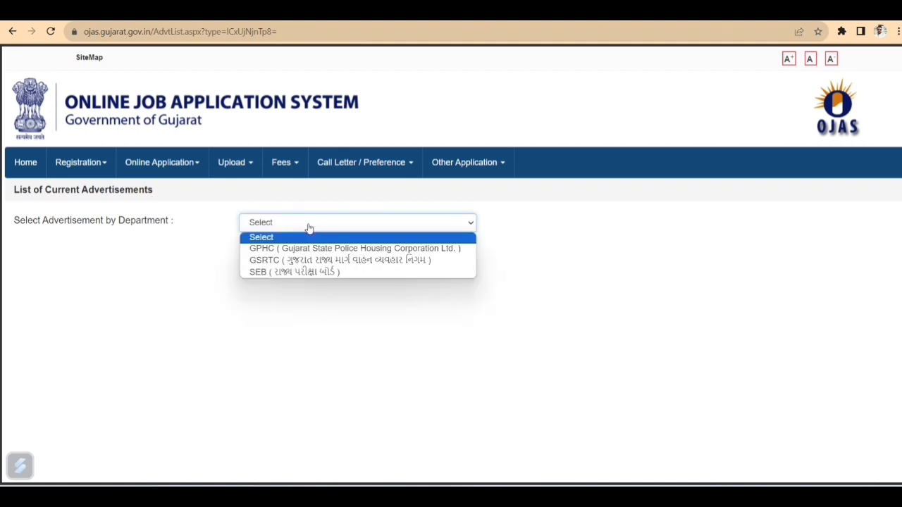
pyautogui.click(333, 260)
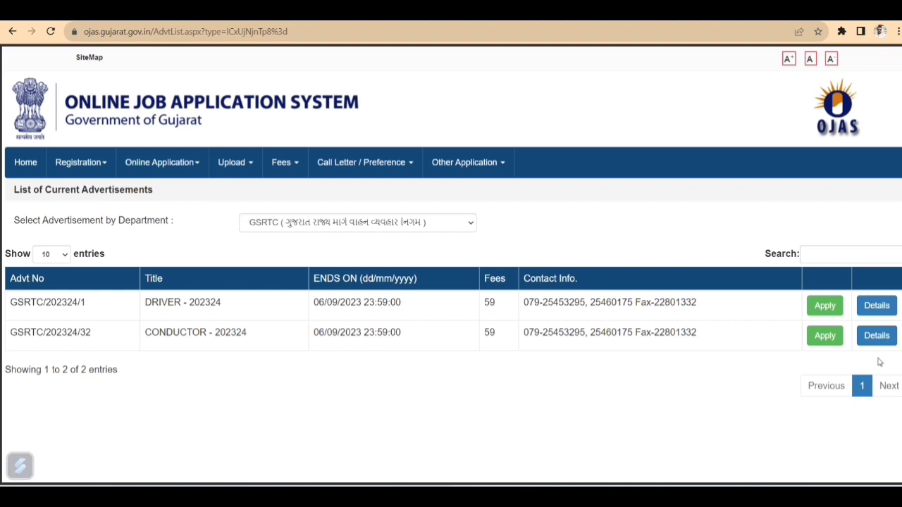
pyautogui.click(829, 339)
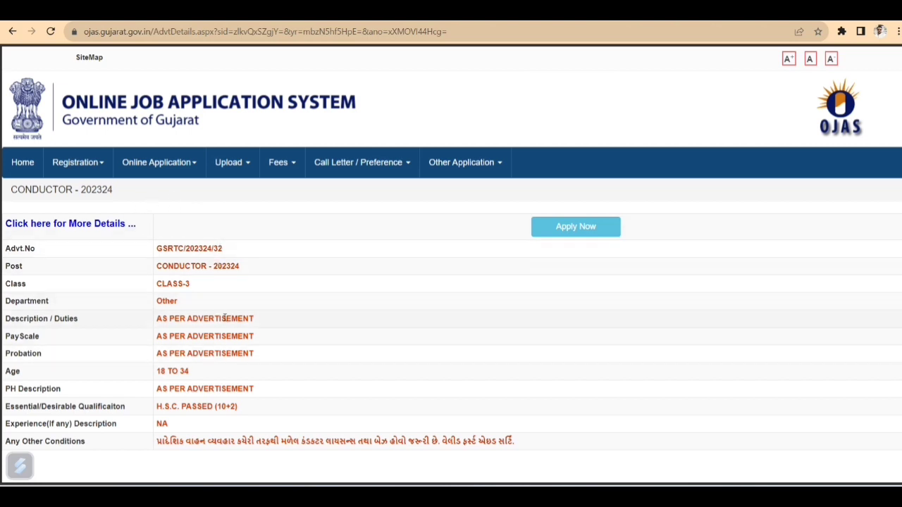
# Highlight the conductor licence and first-aid conditions, then proceed with Apply Now
pyautogui.click(156, 439)
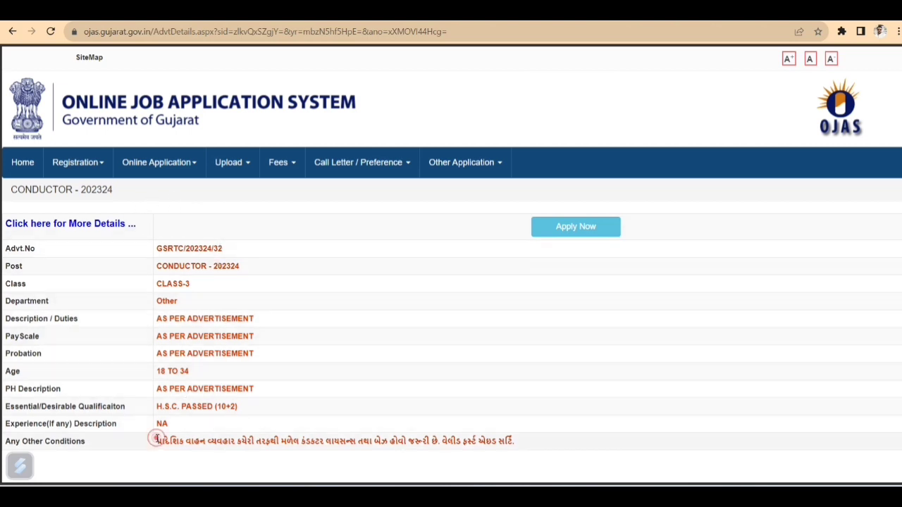
pyautogui.moveTo(156, 439); pyautogui.dragTo(439, 443)
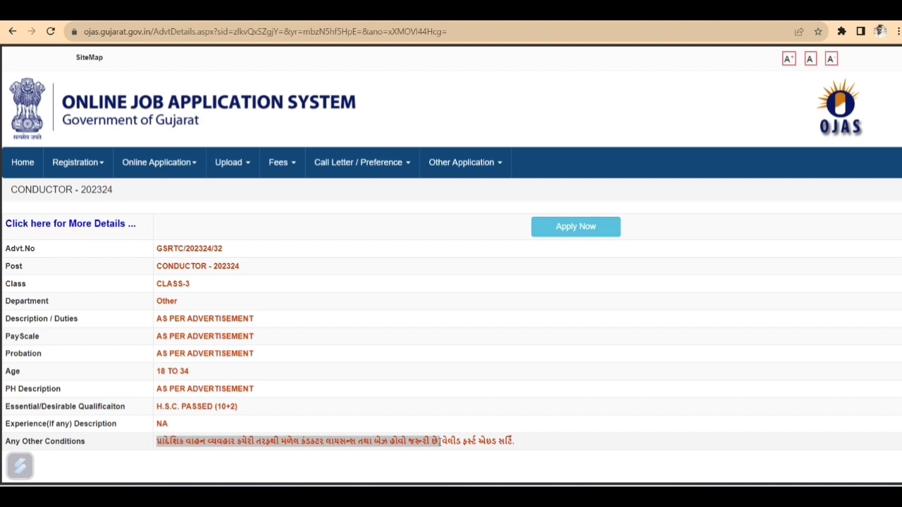
pyautogui.moveTo(448, 442); pyautogui.dragTo(530, 427)
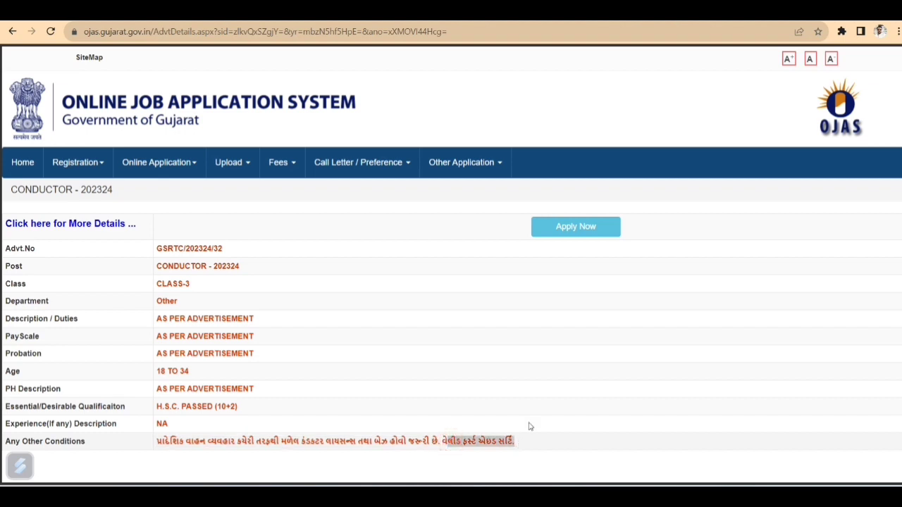
pyautogui.click(571, 234)
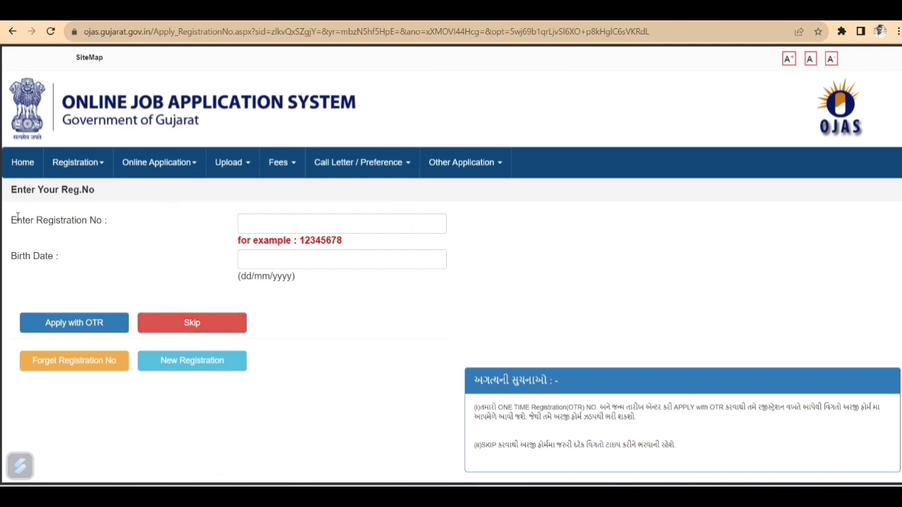
# Leave Registration No and Birth Date blank and skip to the Conductor form
pyautogui.moveTo(17, 219); pyautogui.dragTo(252, 213)
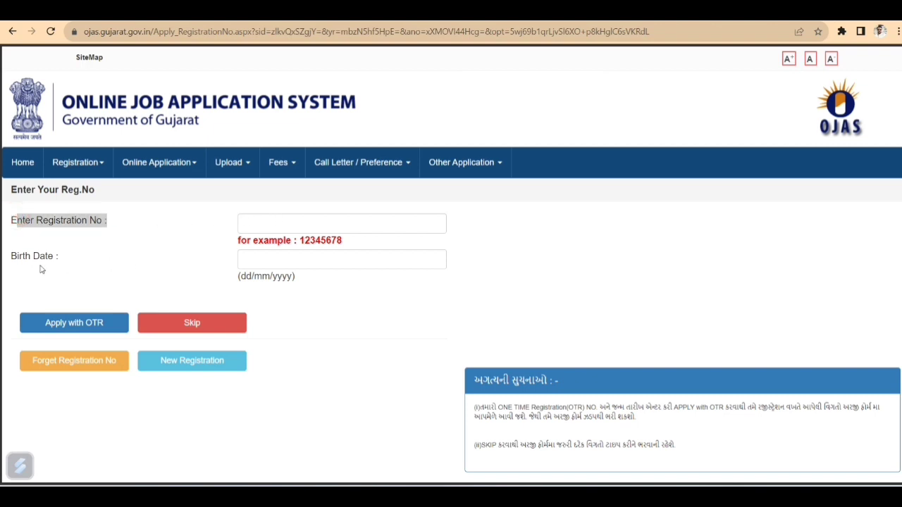
pyautogui.moveTo(12, 255); pyautogui.dragTo(255, 255)
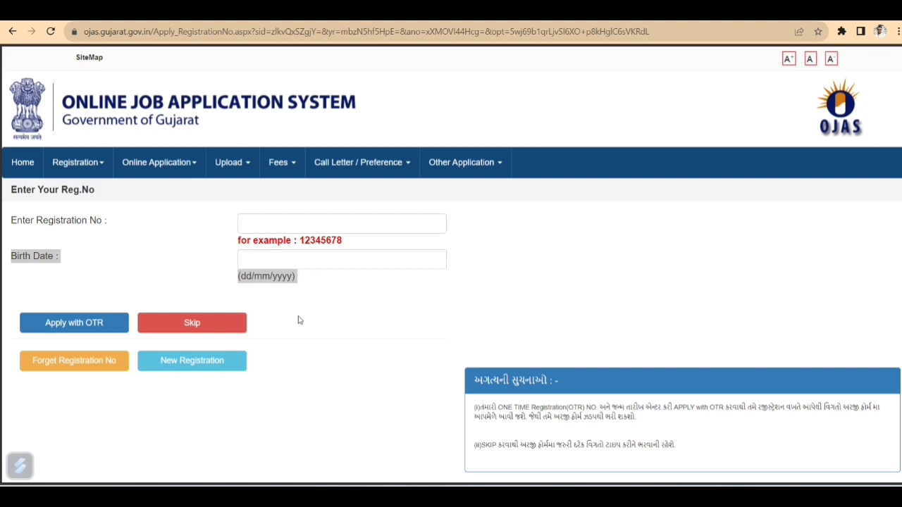
pyautogui.click(212, 329)
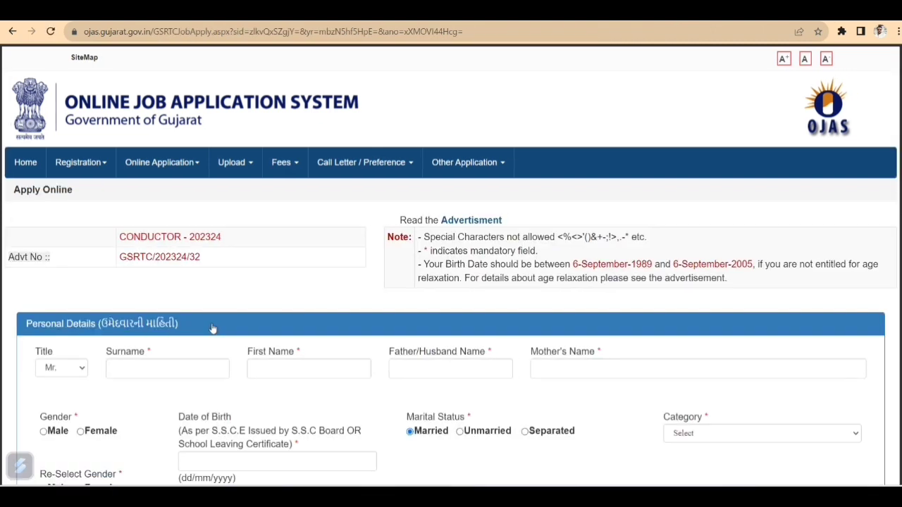
pyautogui.scroll(-2, 212, 328)
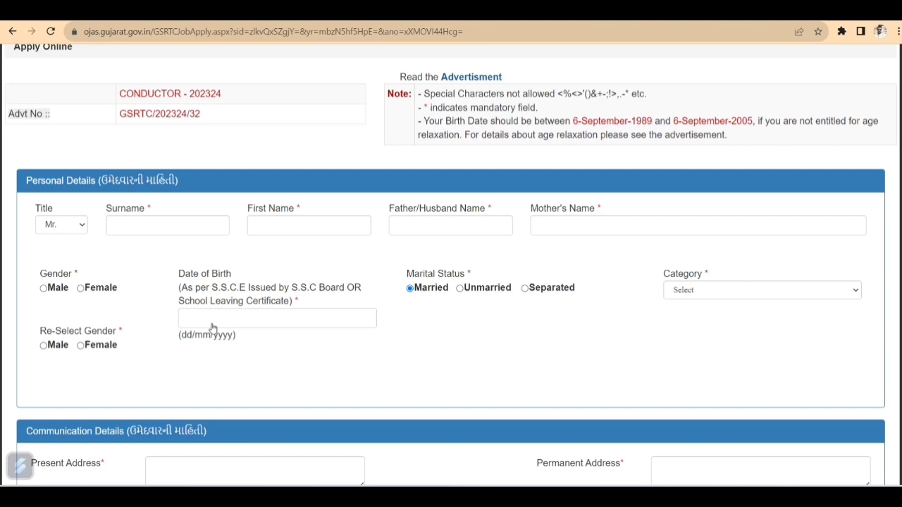
pyautogui.scroll(-2, 213, 328)
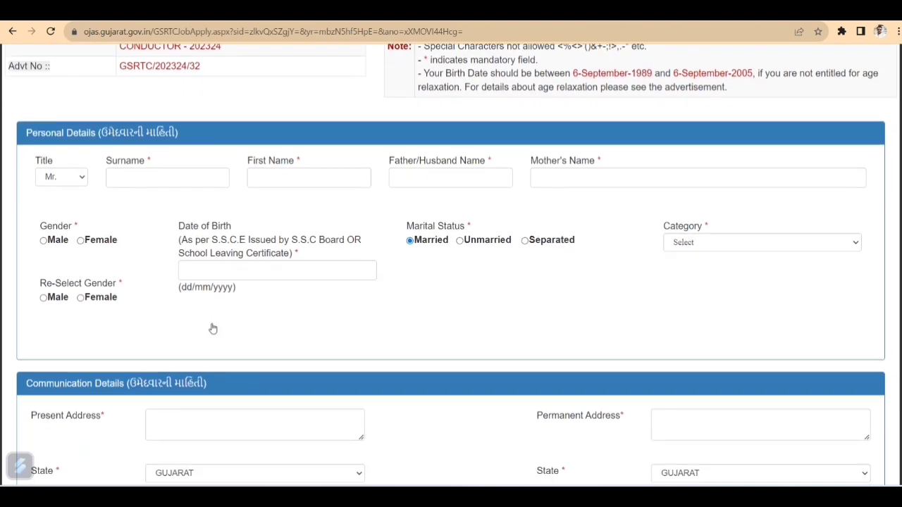
pyautogui.click(75, 128)
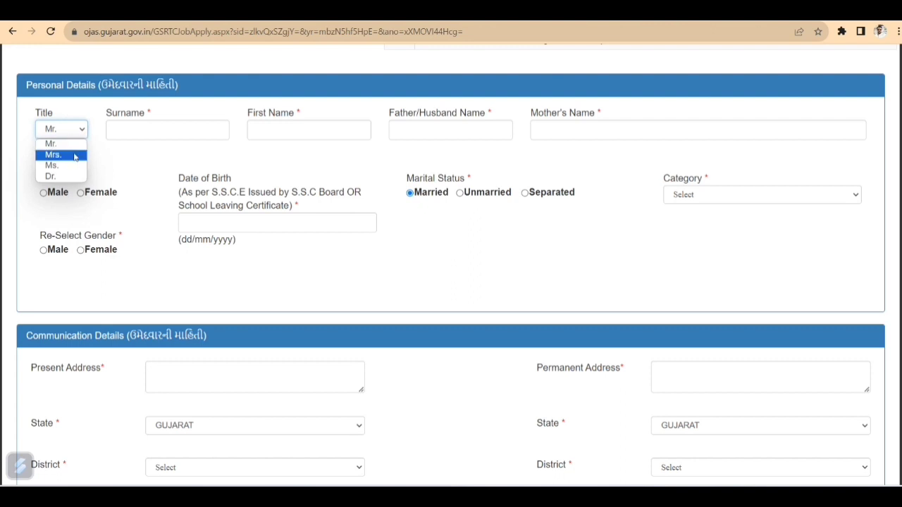
pyautogui.click(144, 156)
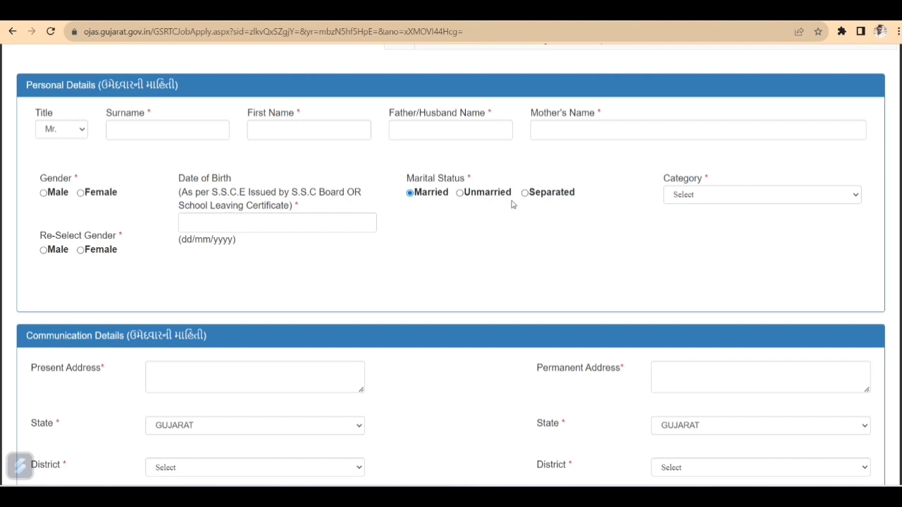
pyautogui.click(695, 197)
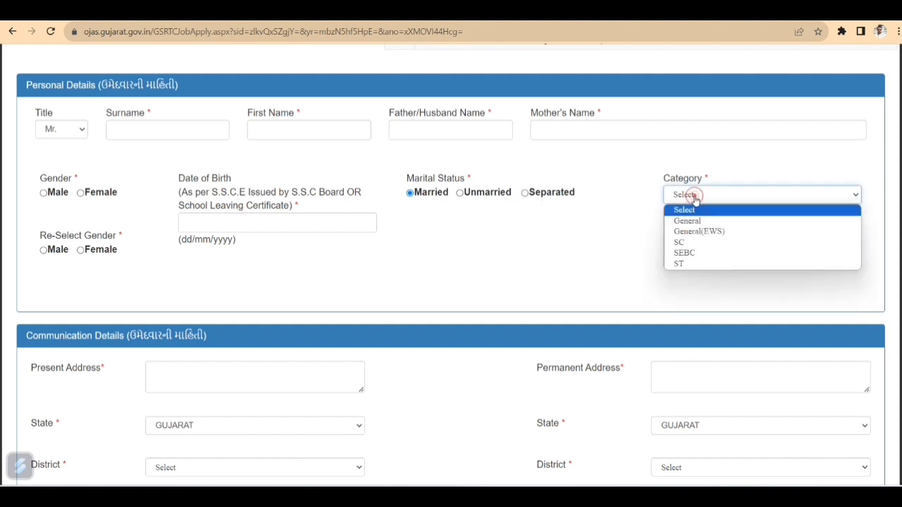
pyautogui.click(631, 224)
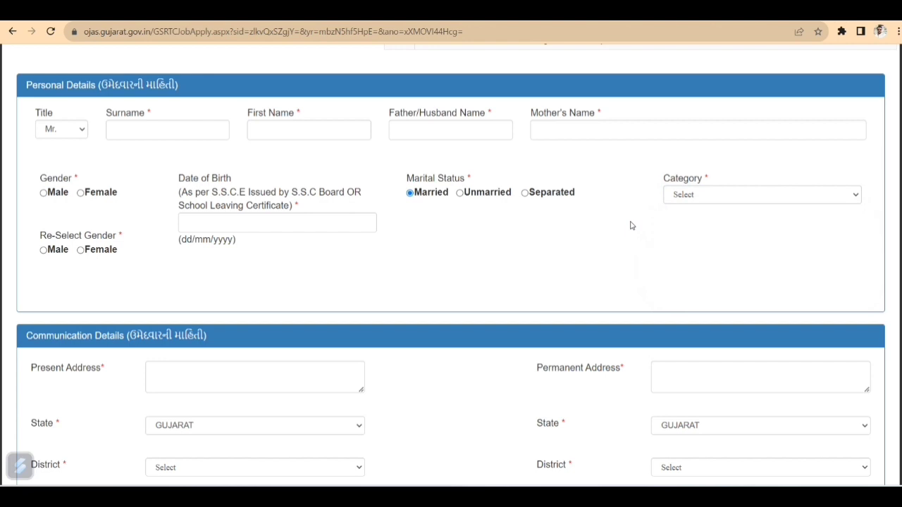
pyautogui.scroll(-1, 630, 226)
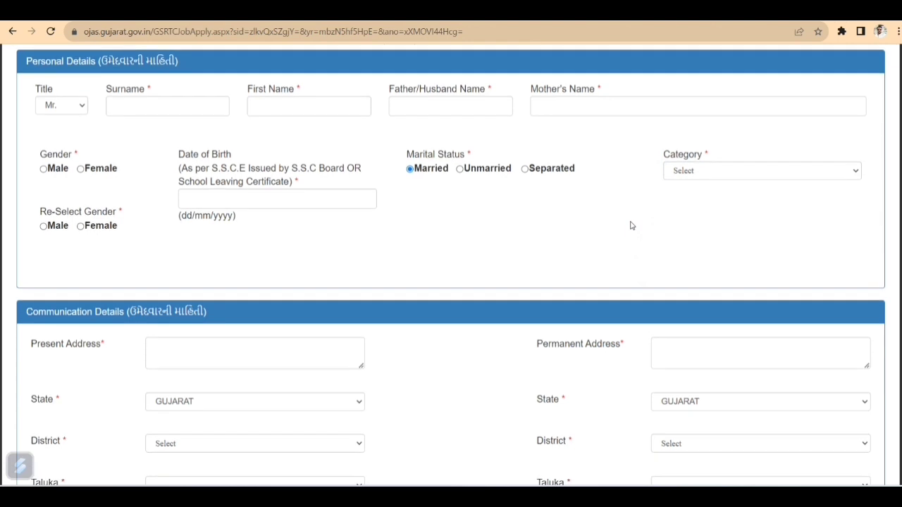
pyautogui.click(711, 151)
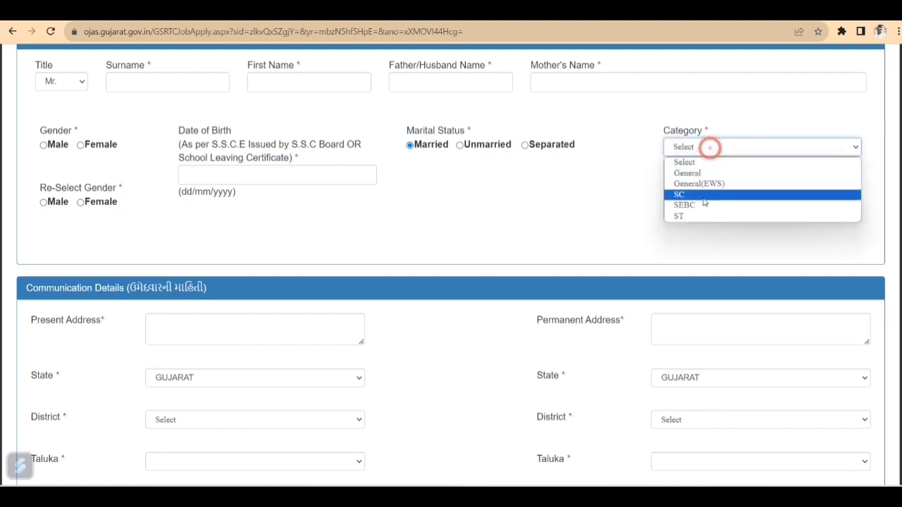
pyautogui.click(628, 170)
pyautogui.scroll(-2, 629, 170)
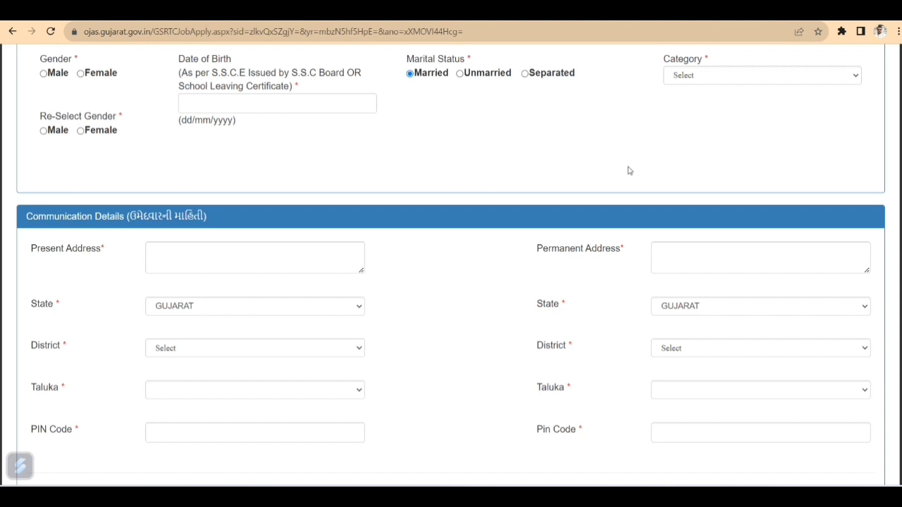
pyautogui.scroll(-3, 630, 170)
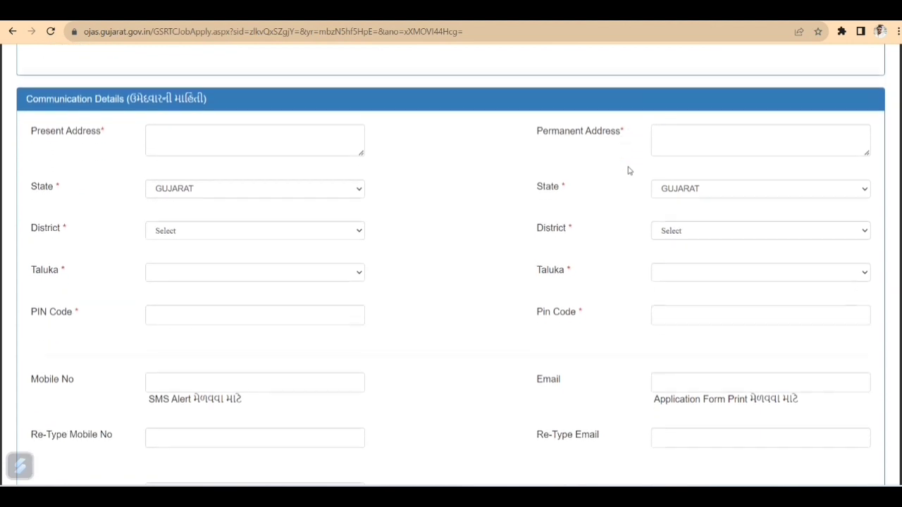
pyautogui.scroll(-1, 629, 171)
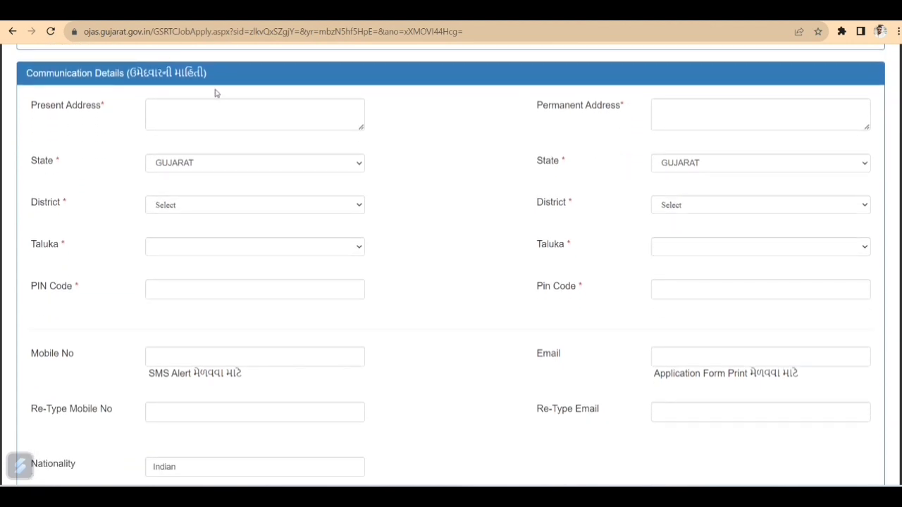
pyautogui.click(235, 117)
pyautogui.click(94, 179)
pyautogui.click(168, 205)
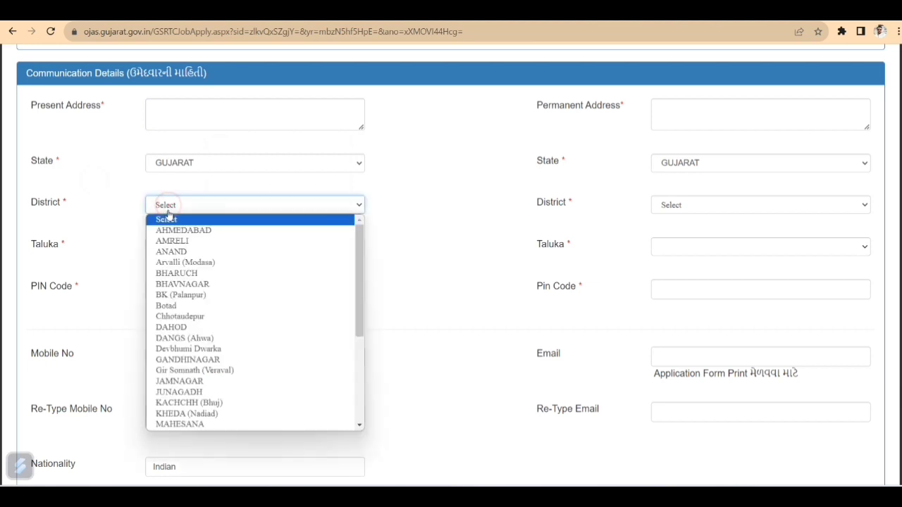
pyautogui.click(107, 206)
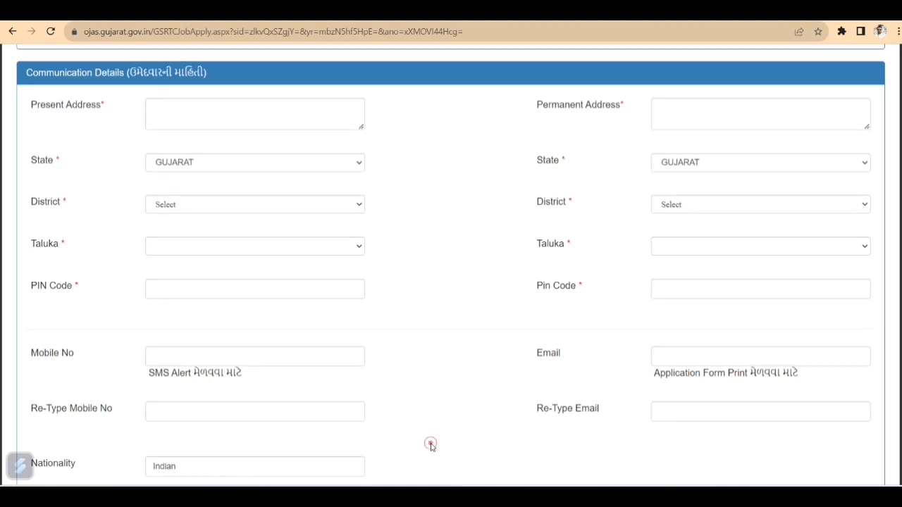
pyautogui.scroll(-1, 430, 444)
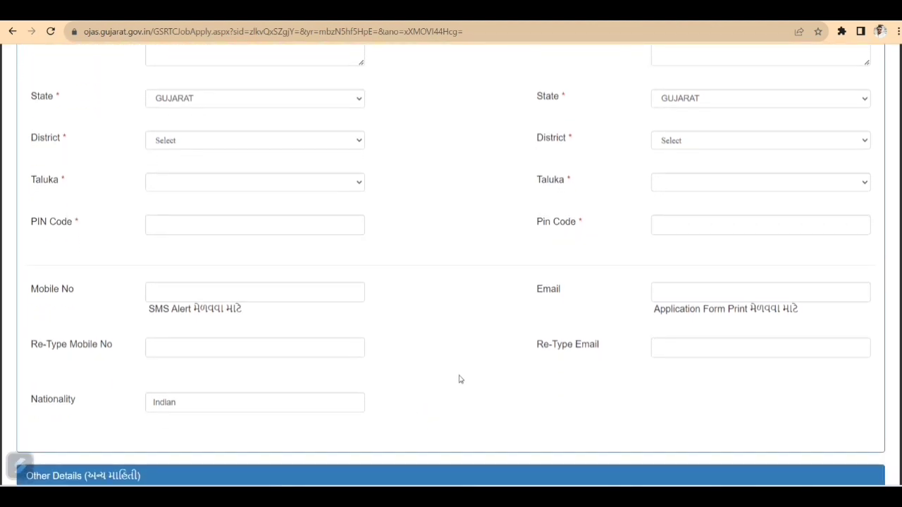
pyautogui.scroll(2, 459, 379)
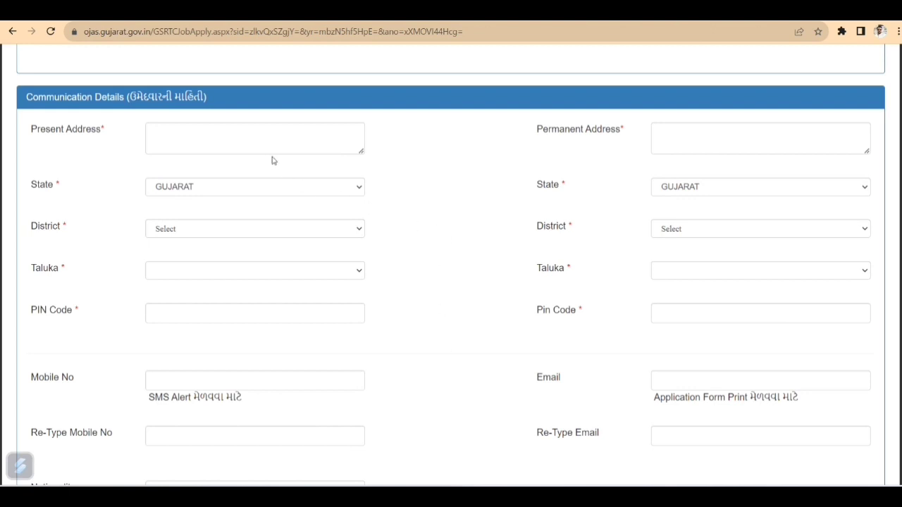
pyautogui.moveTo(494, 209); pyautogui.dragTo(604, 231)
pyautogui.click(604, 231)
pyautogui.scroll(-1, 604, 232)
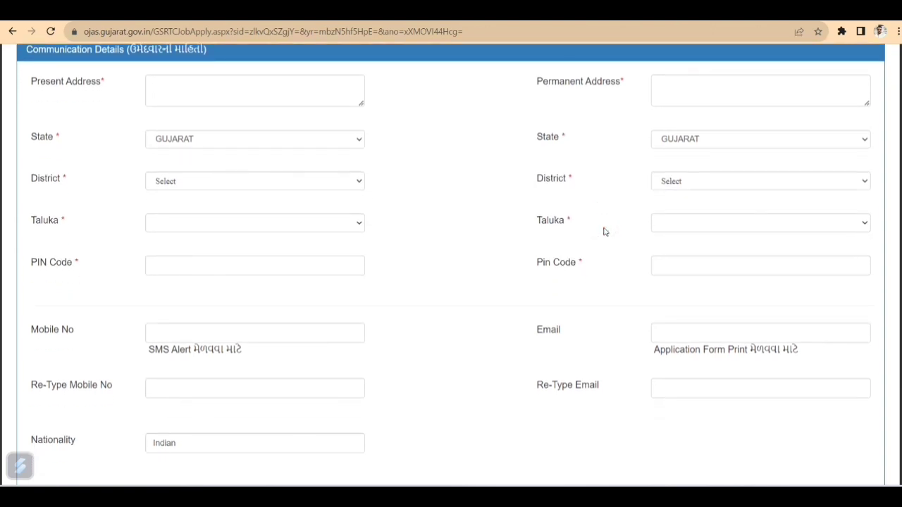
pyautogui.scroll(-2, 604, 232)
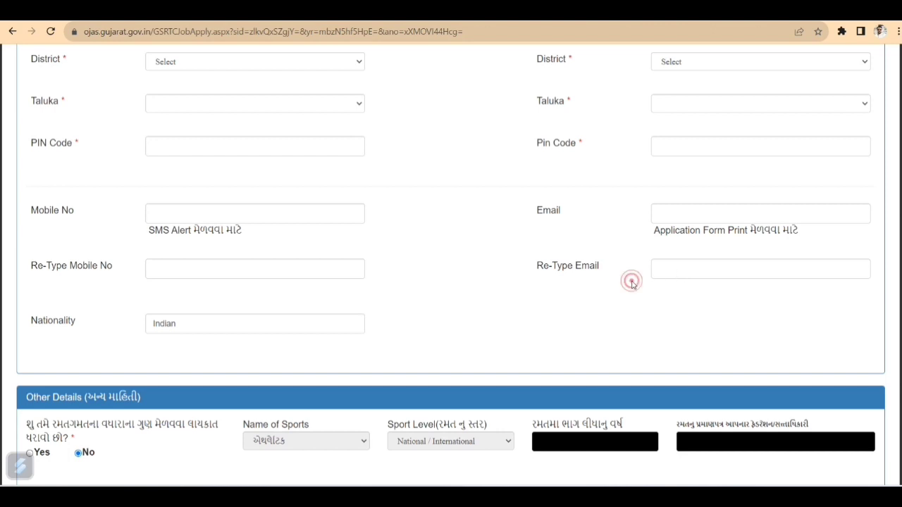
# In Other Details, mark Physically Challenged as Not Applicable
pyautogui.scroll(-2, 633, 283)
pyautogui.scroll(-3, 632, 285)
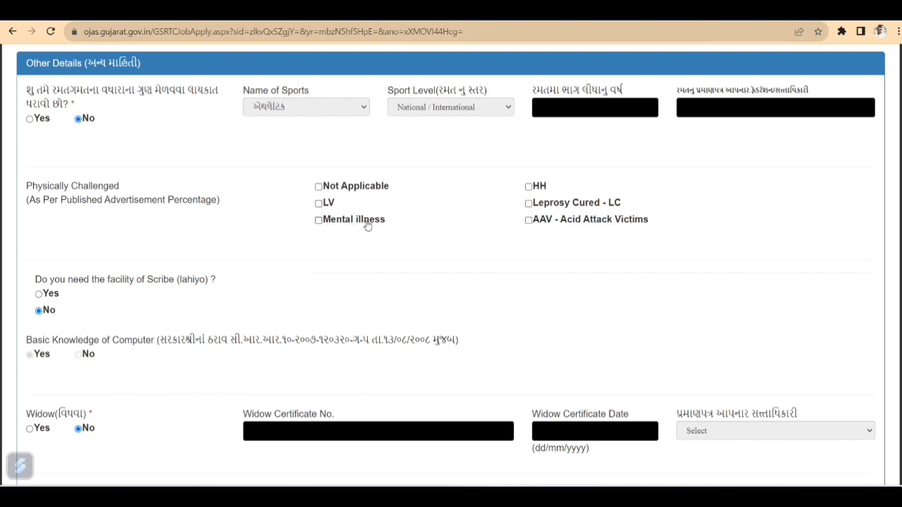
pyautogui.click(320, 186)
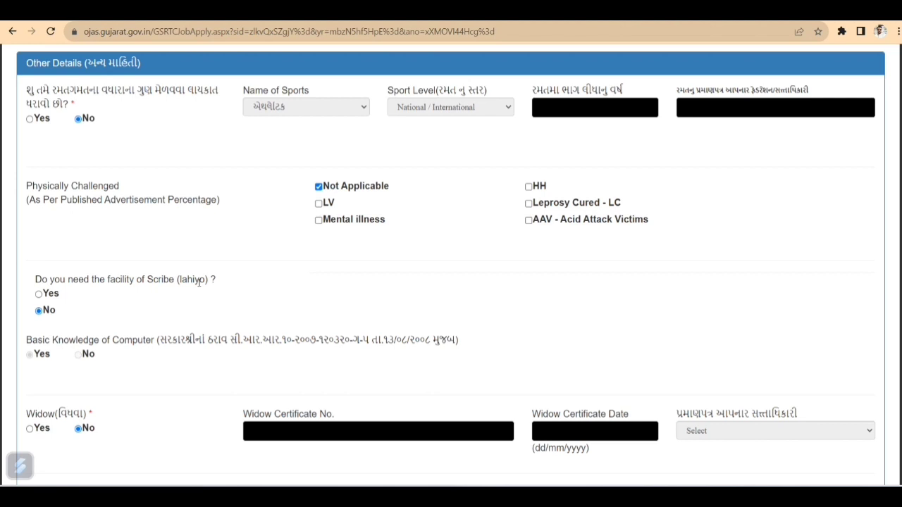
# Answer No to the Ex-Soldier, government-service and I.P.C. offence questions
pyautogui.scroll(-2, 128, 308)
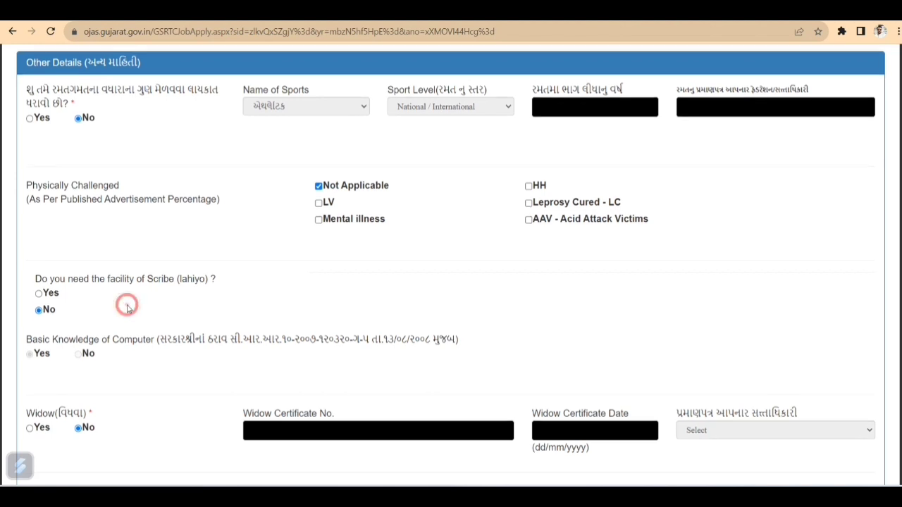
pyautogui.scroll(-3, 128, 308)
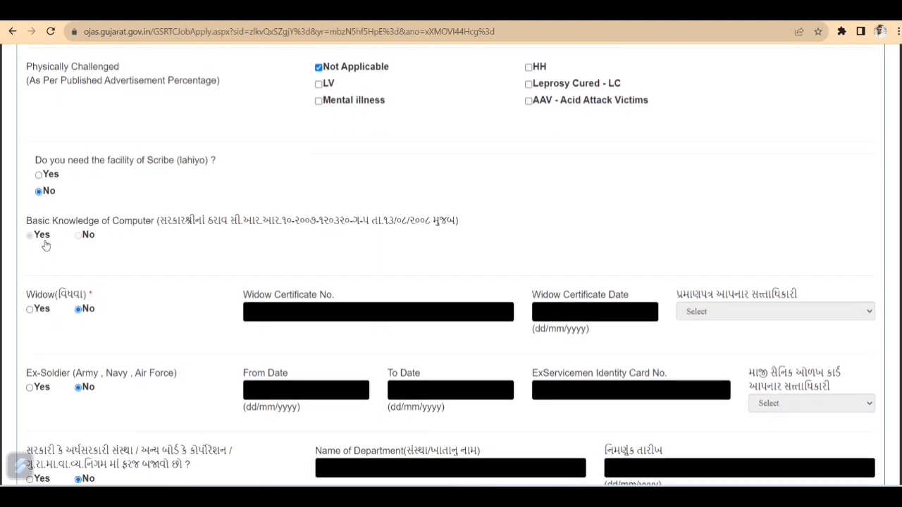
pyautogui.click(180, 254)
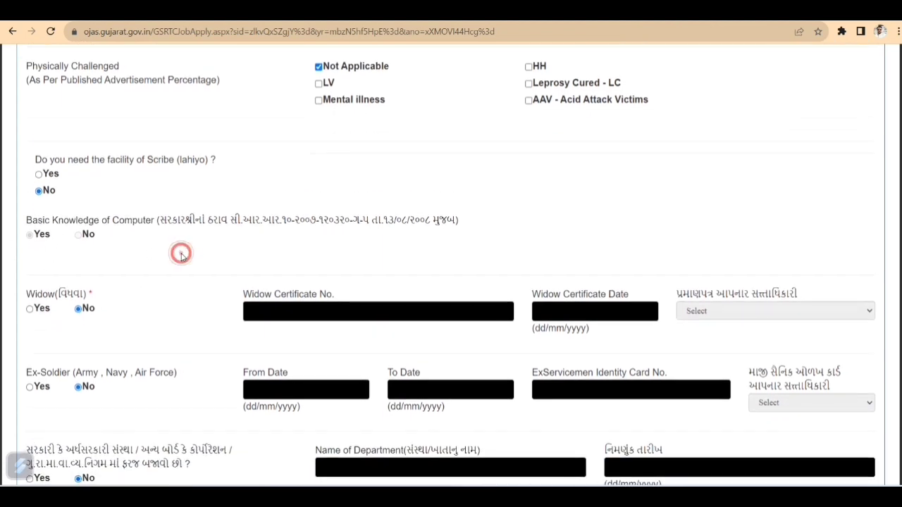
pyautogui.scroll(-3, 181, 256)
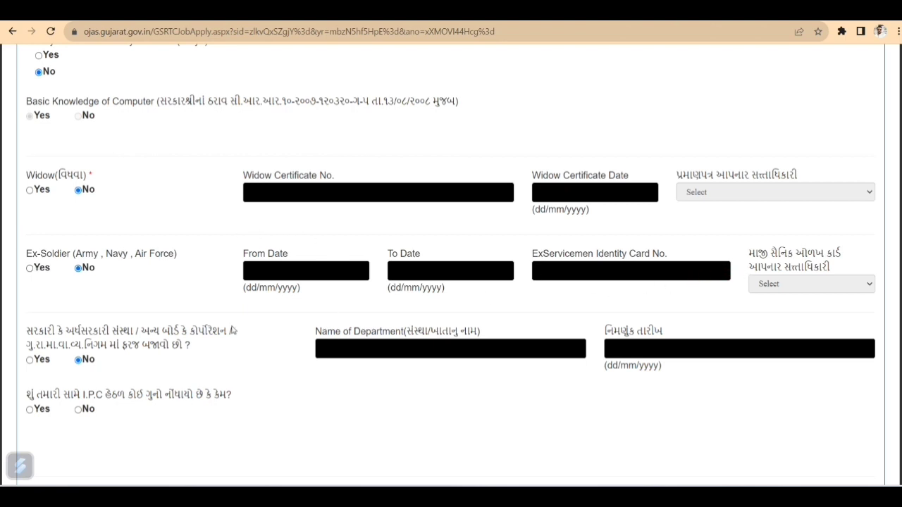
pyautogui.scroll(-1, 127, 312)
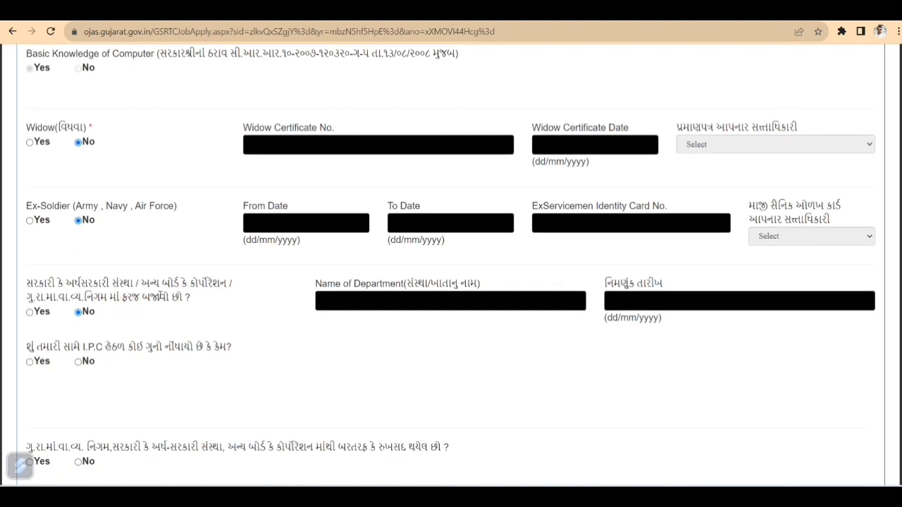
pyautogui.click(77, 312)
pyautogui.click(79, 363)
pyautogui.scroll(-3, 196, 377)
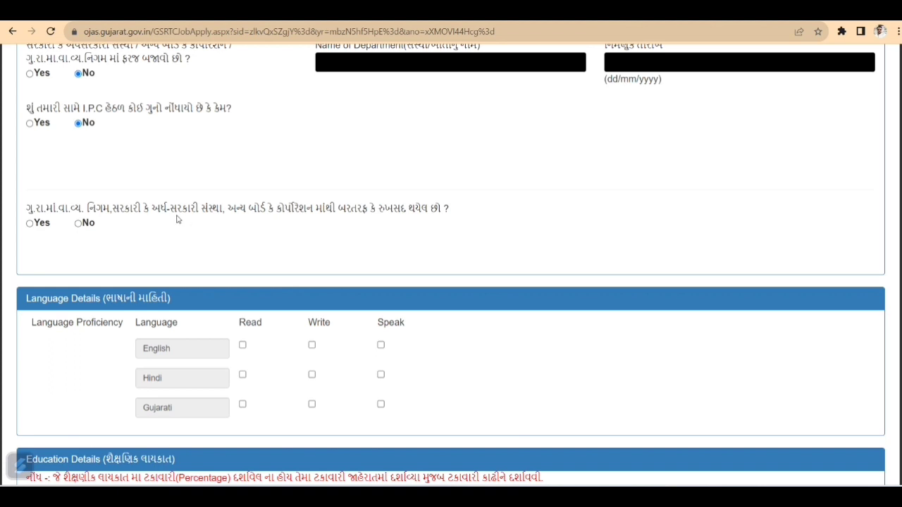
# Record Read ability for English, Hindi and Gujarati and Write ability for Hindi
pyautogui.scroll(-2, 169, 252)
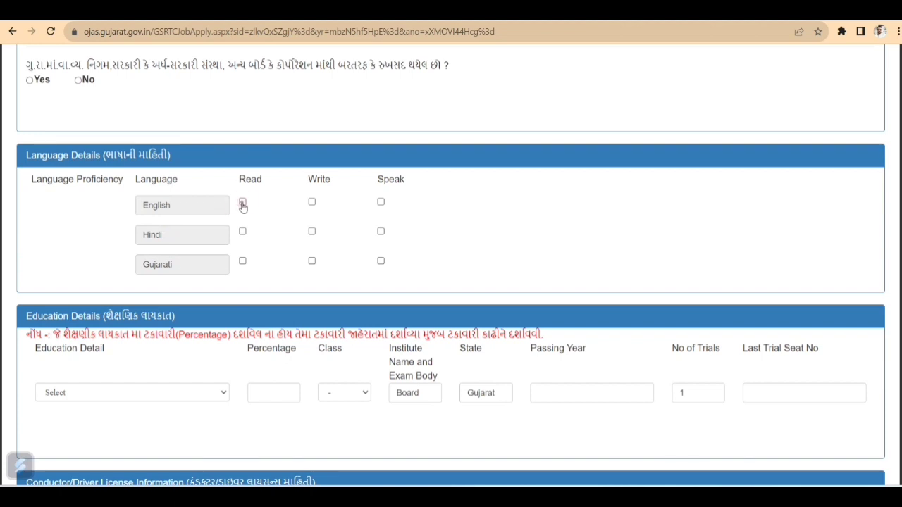
pyautogui.click(243, 204)
pyautogui.click(243, 232)
pyautogui.click(243, 263)
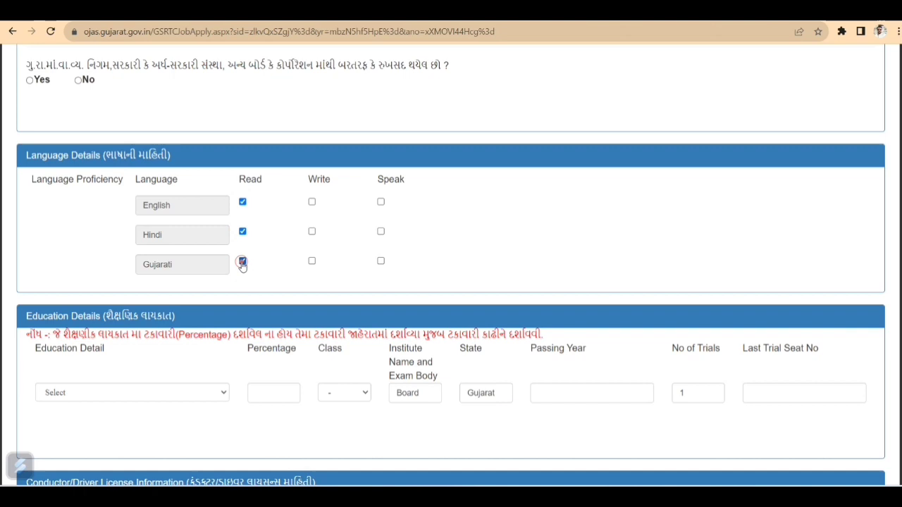
pyautogui.doubleClick(312, 203)
pyautogui.click(312, 232)
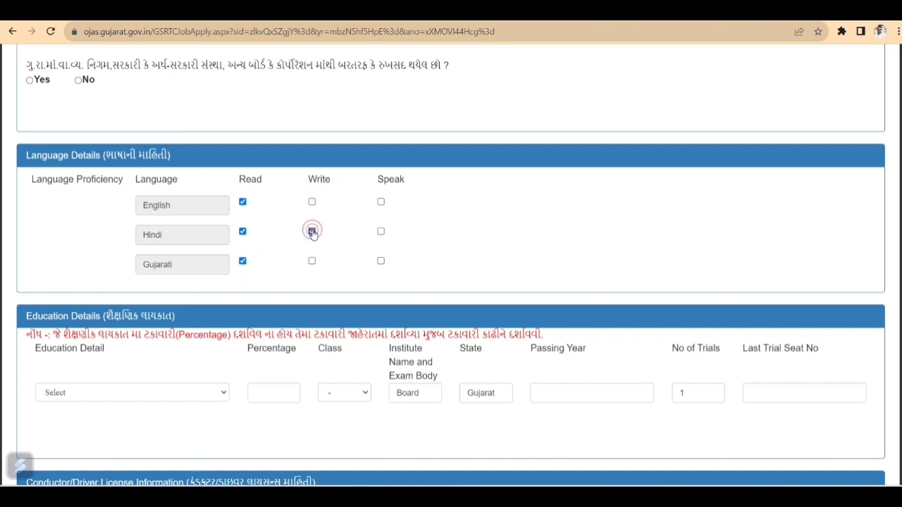
pyautogui.scroll(-2, 327, 262)
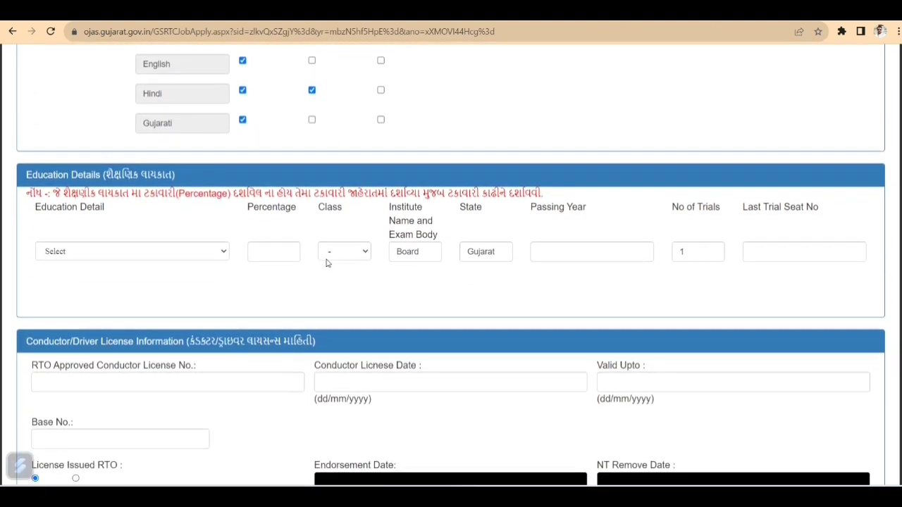
pyautogui.scroll(-1, 327, 262)
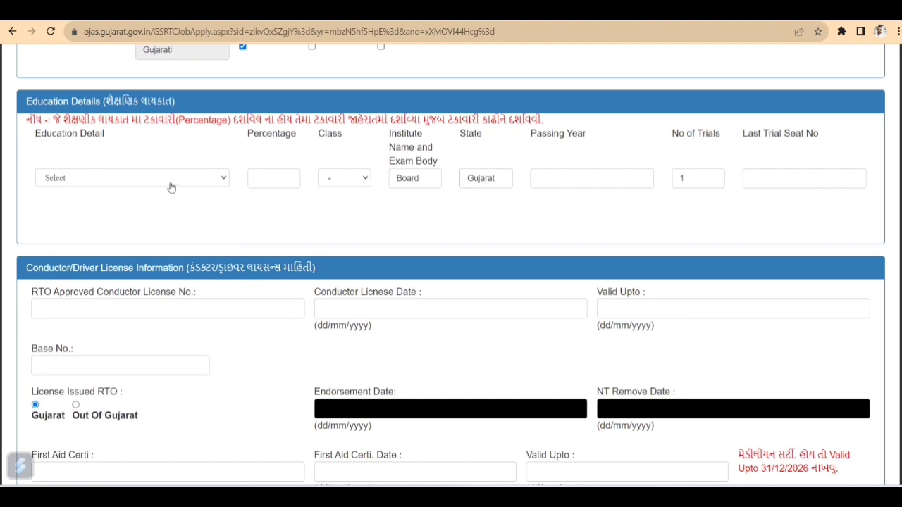
# Set the Education Detail to HSC and edit the board/institute name field
pyautogui.click(170, 186)
pyautogui.click(153, 204)
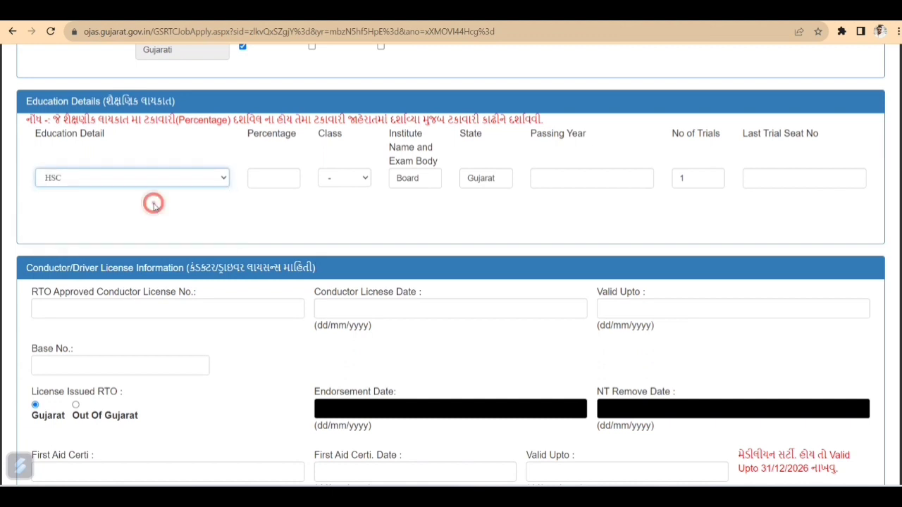
pyautogui.click(163, 180)
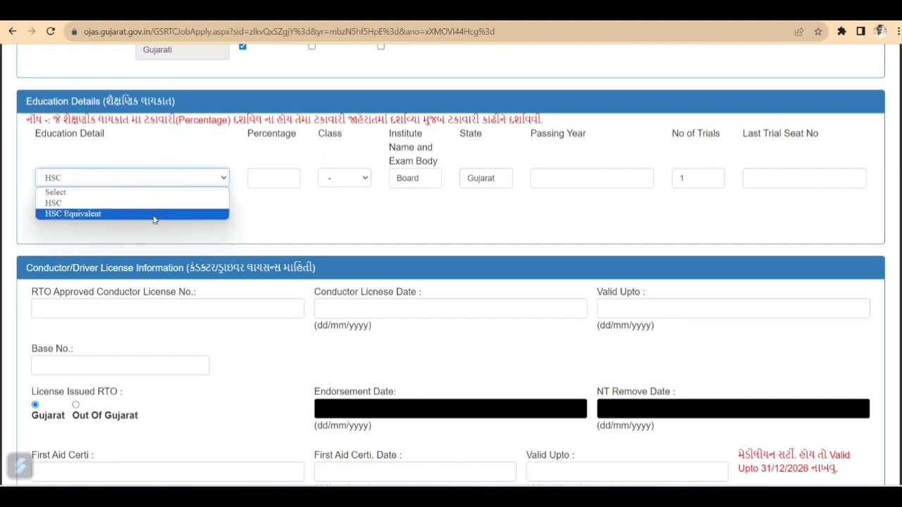
pyautogui.click(199, 203)
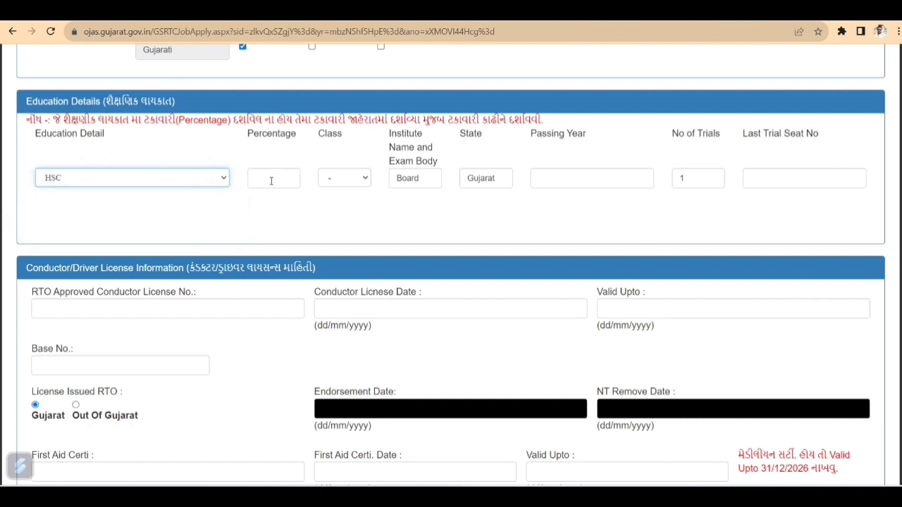
pyautogui.click(354, 183)
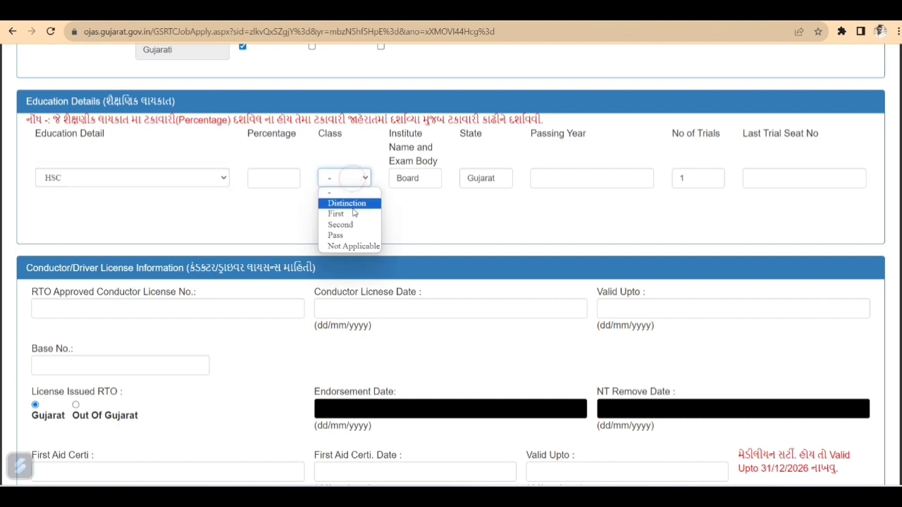
pyautogui.click(432, 182)
pyautogui.click(431, 180)
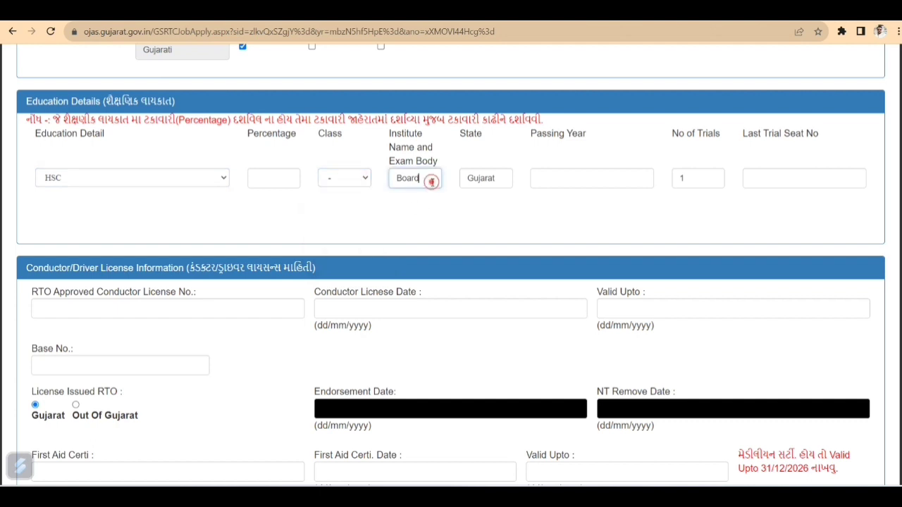
pyautogui.press('BackSpace')
pyautogui.press('BackSpace')
pyautogui.press('BackSpace')
pyautogui.press('BackSpace')
pyautogui.press('BackSpace')
pyautogui.press('Down')
pyautogui.press('Down')
pyautogui.press('Down')
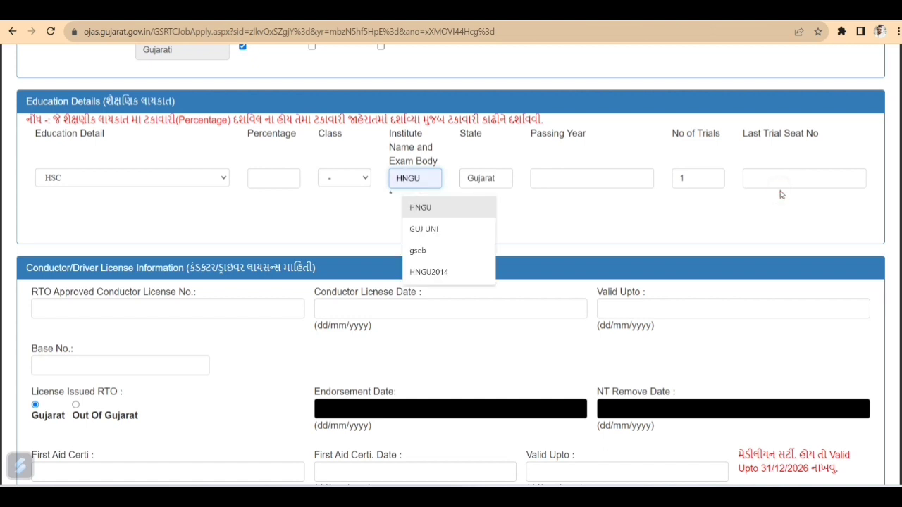
pyautogui.scroll(-3, 629, 236)
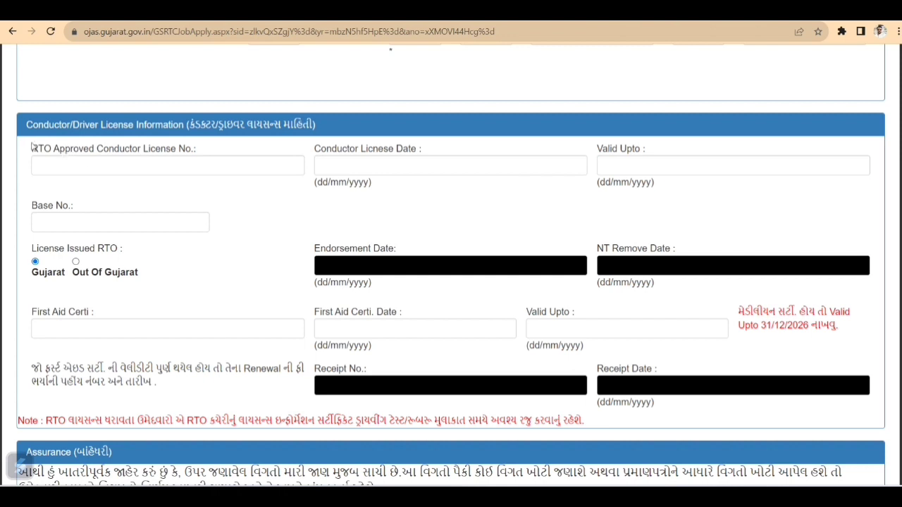
pyautogui.moveTo(32, 147); pyautogui.dragTo(199, 153)
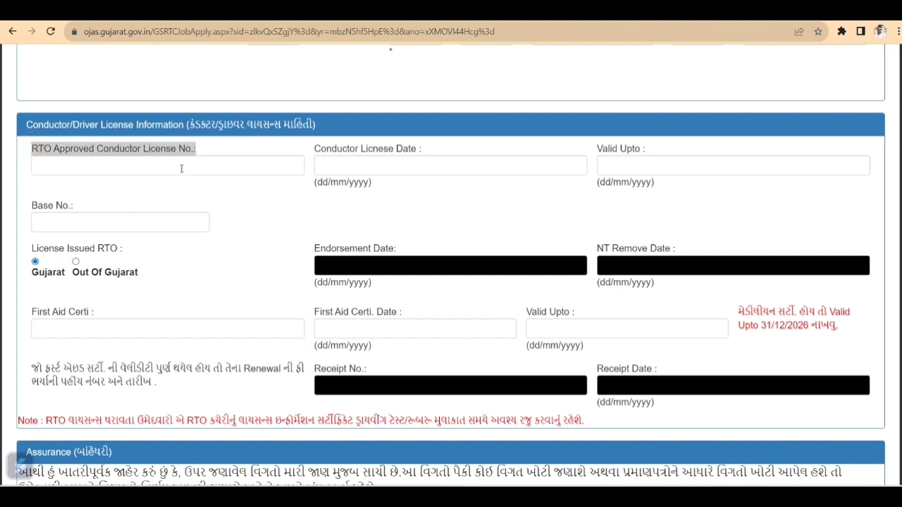
pyautogui.click(181, 166)
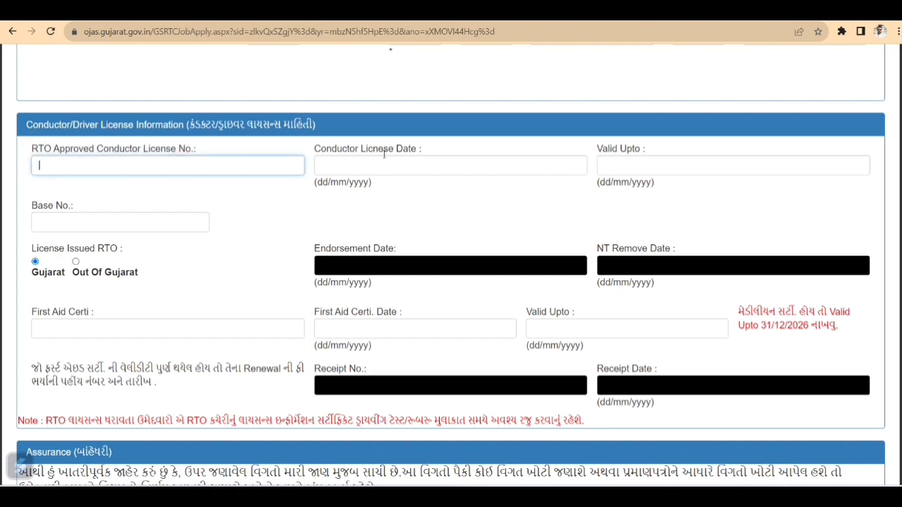
pyautogui.moveTo(318, 149); pyautogui.dragTo(438, 150)
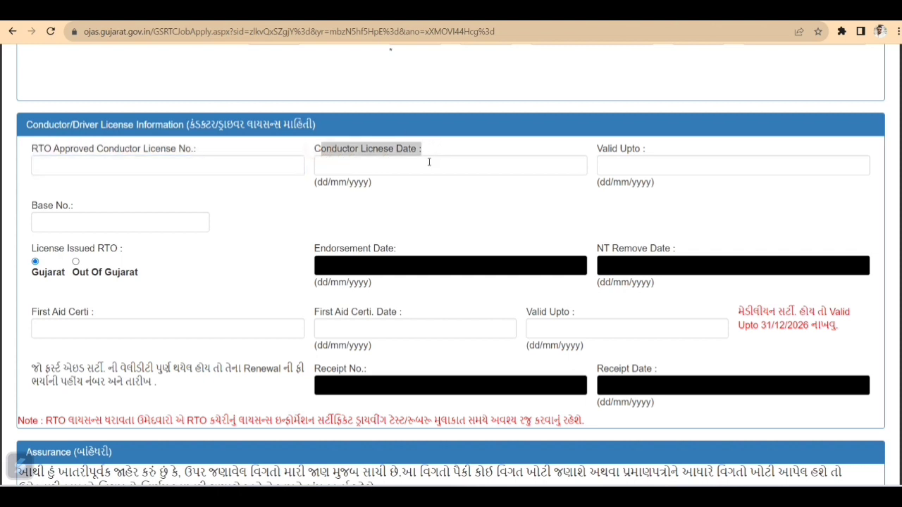
pyautogui.click(428, 162)
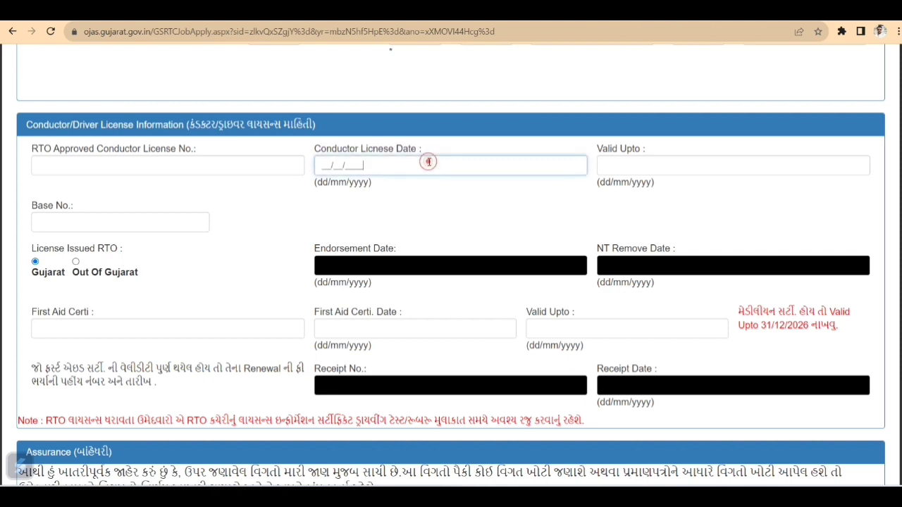
pyautogui.moveTo(596, 146); pyautogui.dragTo(652, 154)
pyautogui.click(652, 161)
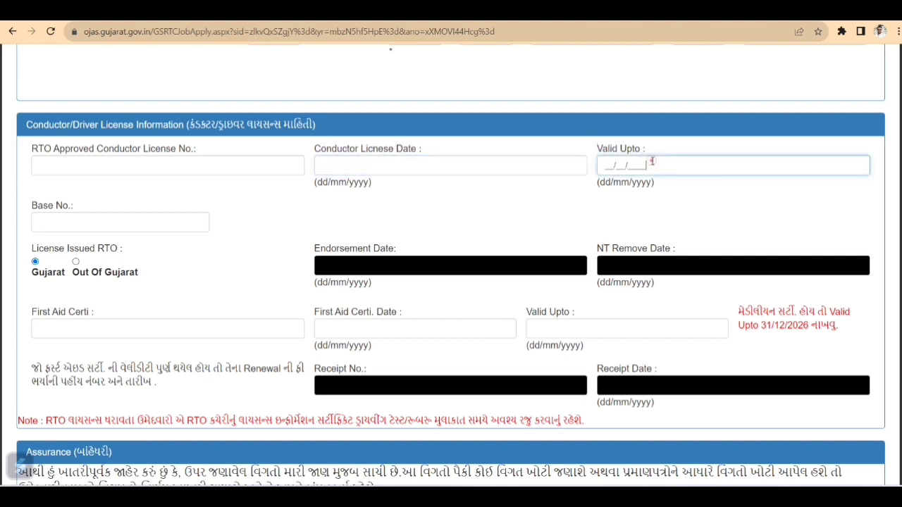
pyautogui.click(584, 182)
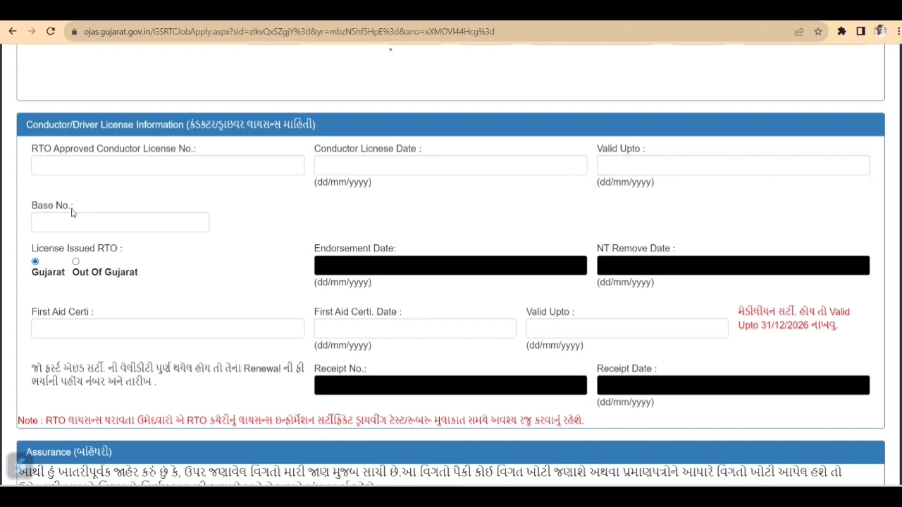
pyautogui.click(50, 219)
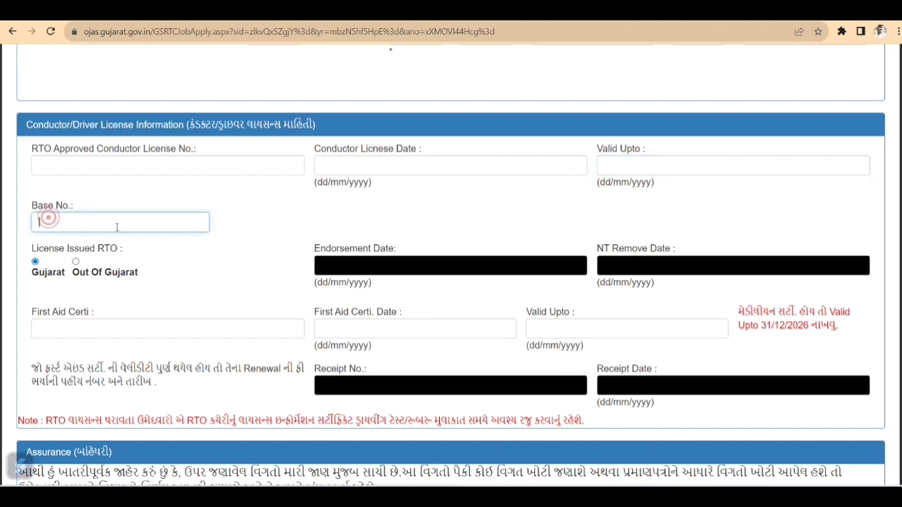
pyautogui.click(142, 258)
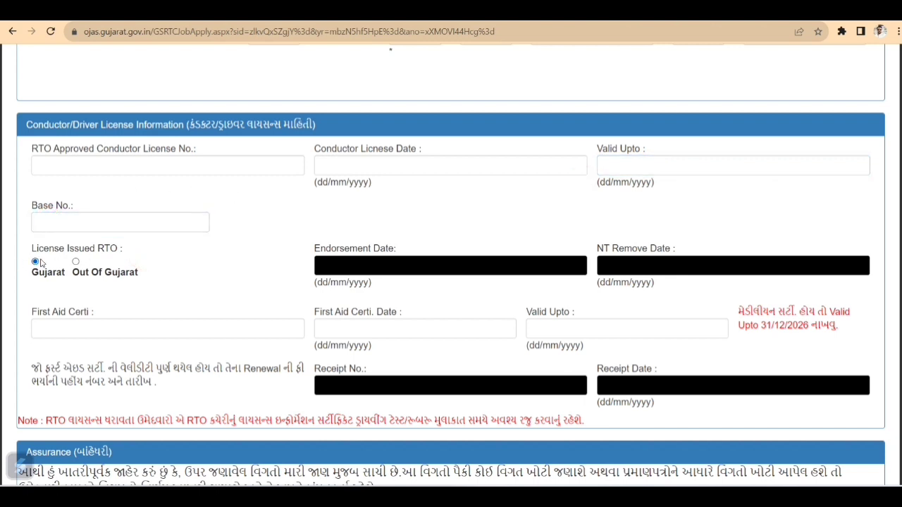
pyautogui.click(215, 255)
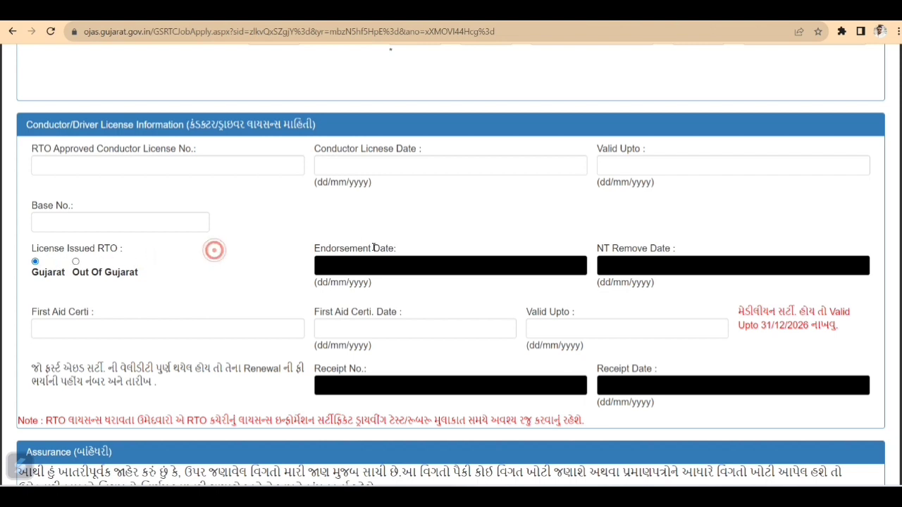
pyautogui.click(361, 263)
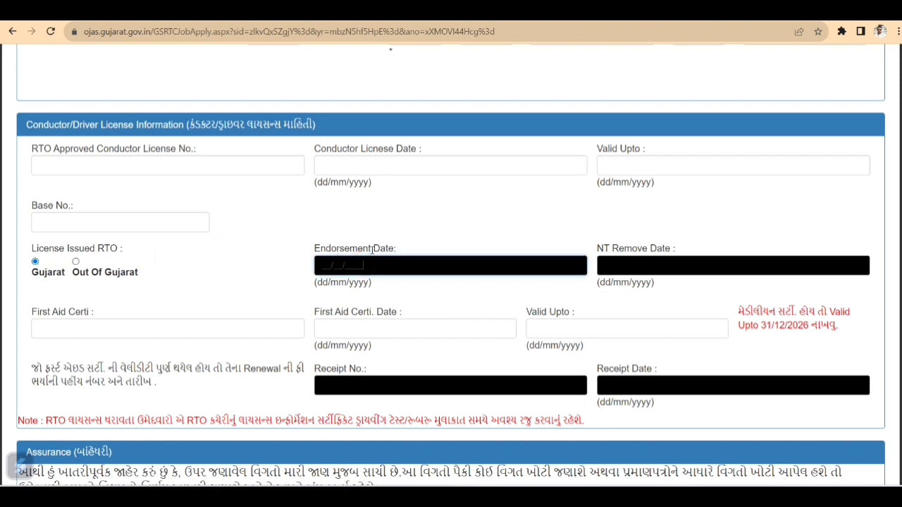
pyautogui.click(410, 248)
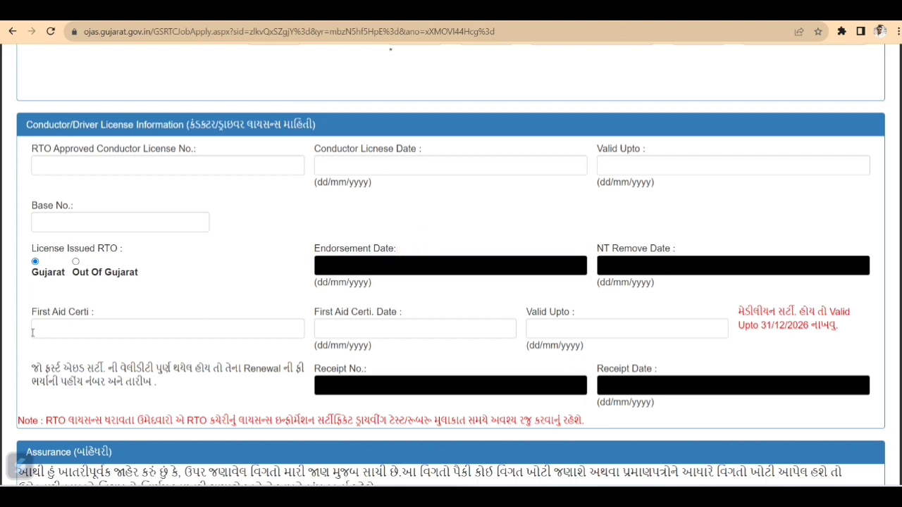
pyautogui.click(78, 329)
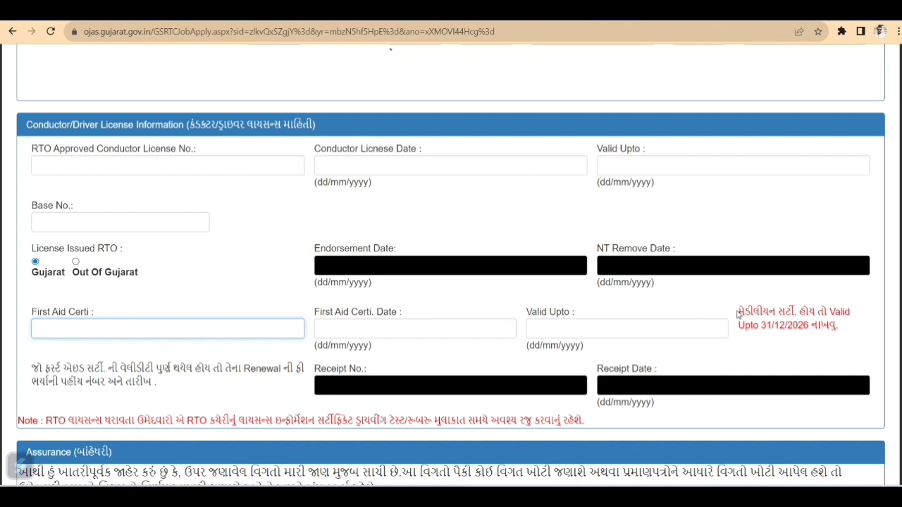
pyautogui.moveTo(733, 312); pyautogui.dragTo(851, 333)
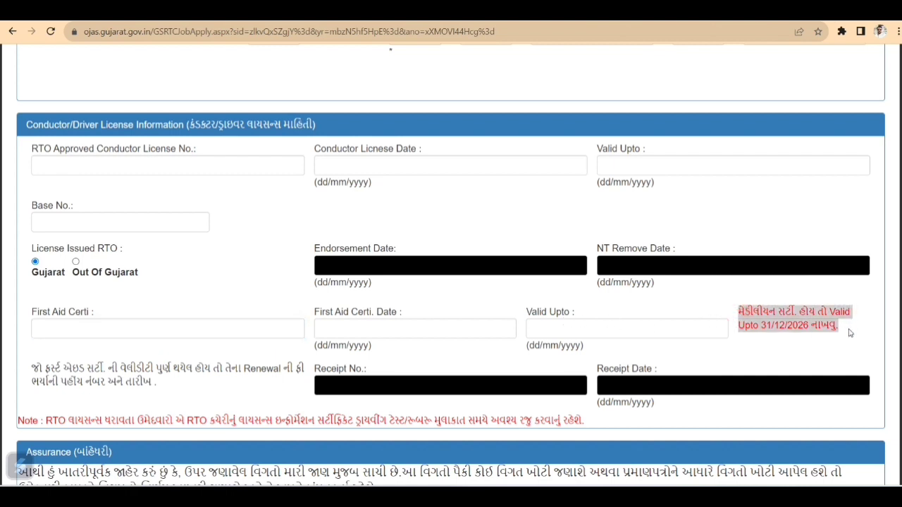
pyautogui.click(793, 358)
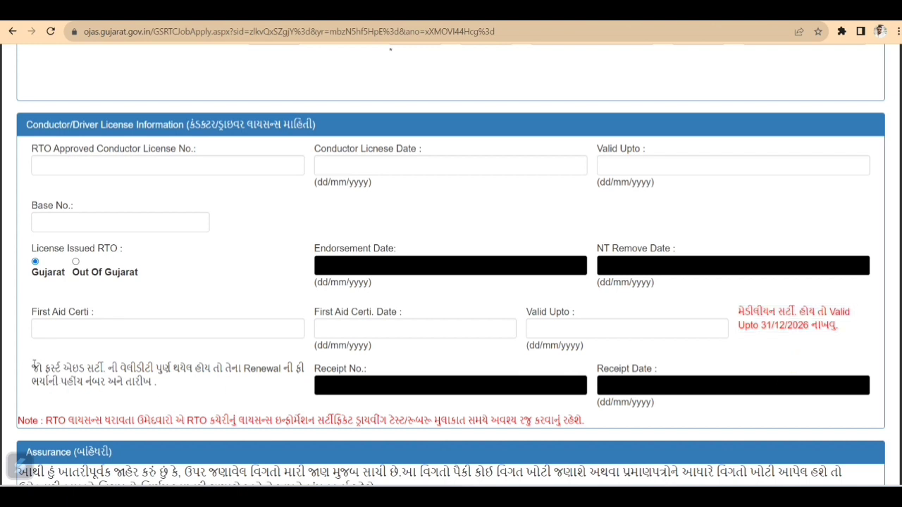
pyautogui.moveTo(33, 366); pyautogui.dragTo(229, 381)
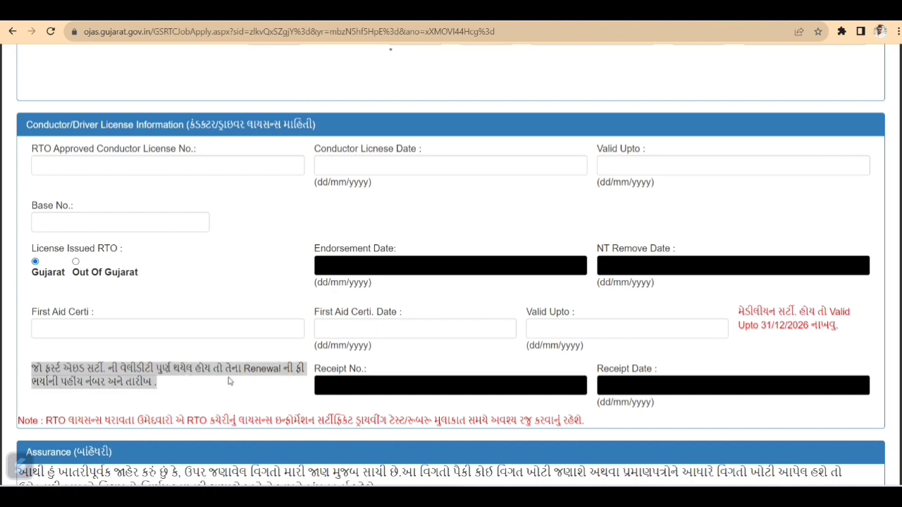
pyautogui.click(229, 381)
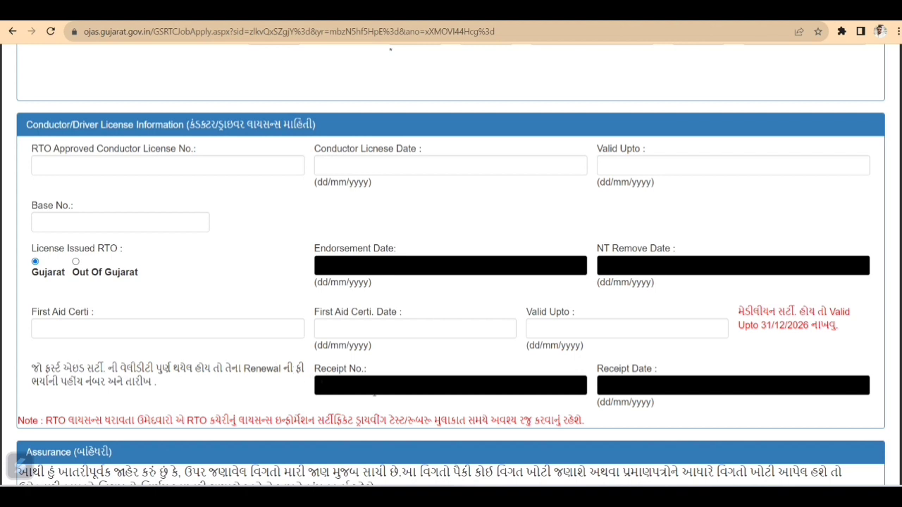
pyautogui.click(370, 389)
pyautogui.click(661, 388)
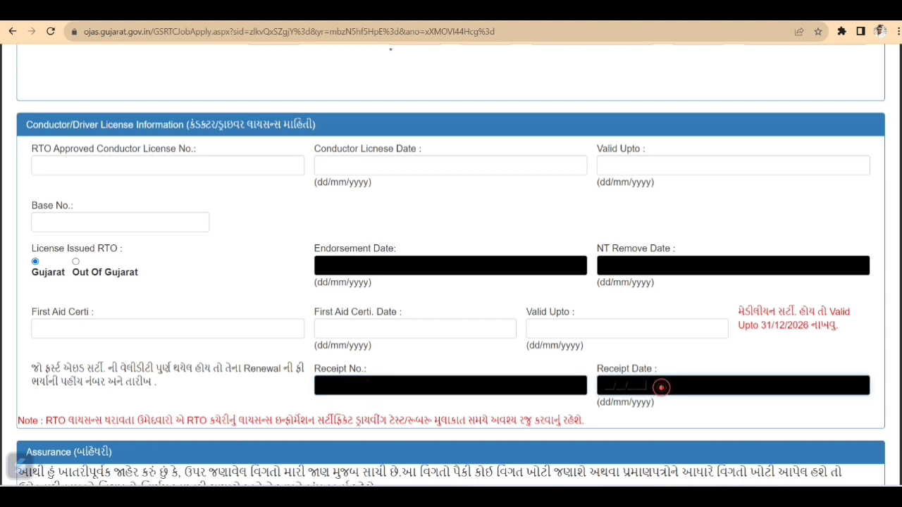
pyautogui.click(513, 410)
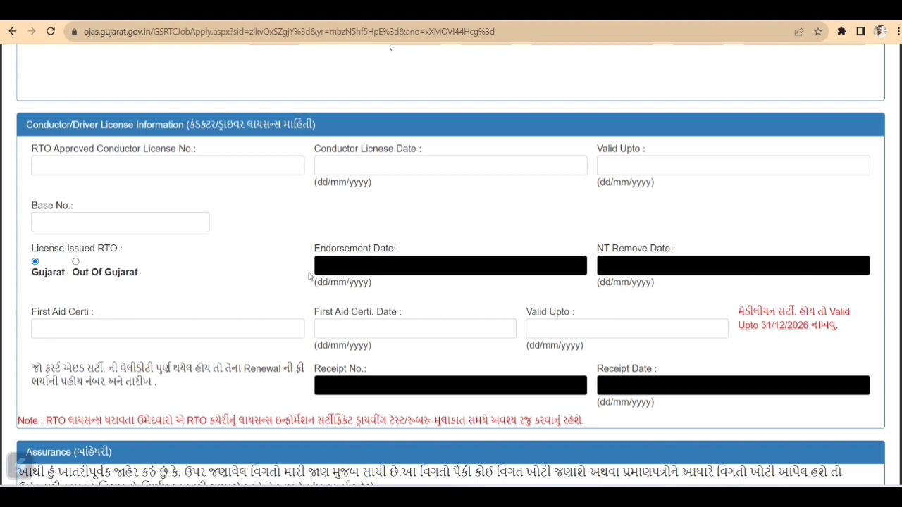
pyautogui.moveTo(28, 366); pyautogui.dragTo(172, 387)
pyautogui.click(181, 388)
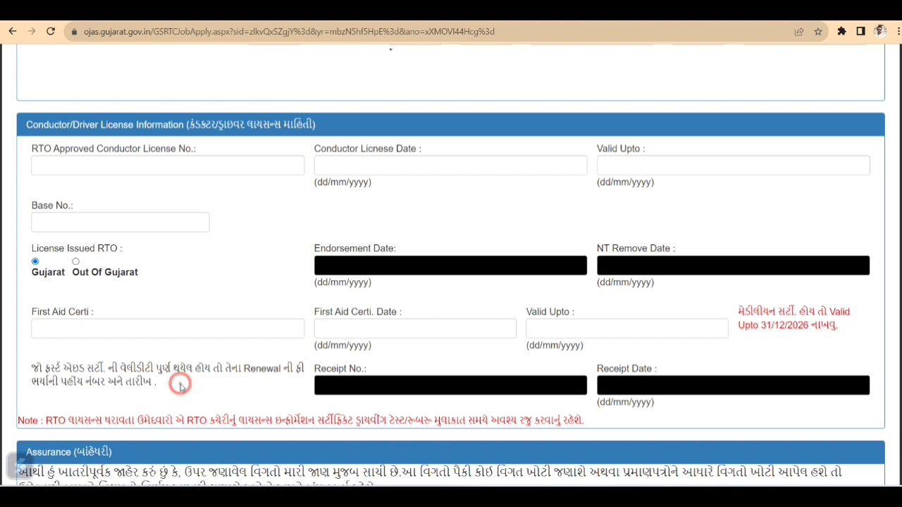
pyautogui.scroll(-2, 180, 387)
pyautogui.scroll(-3, 180, 388)
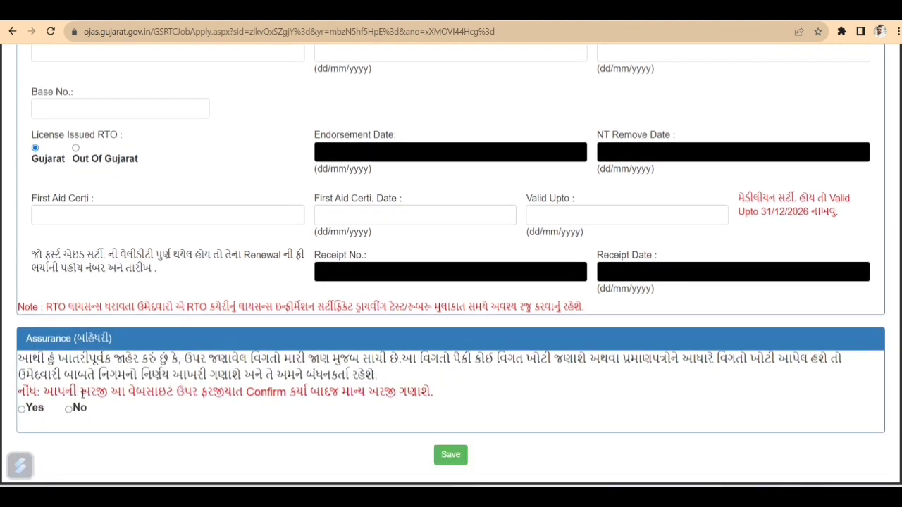
# Read the assurance declaration and answer Yes to it
pyautogui.moveTo(19, 358); pyautogui.dragTo(385, 377)
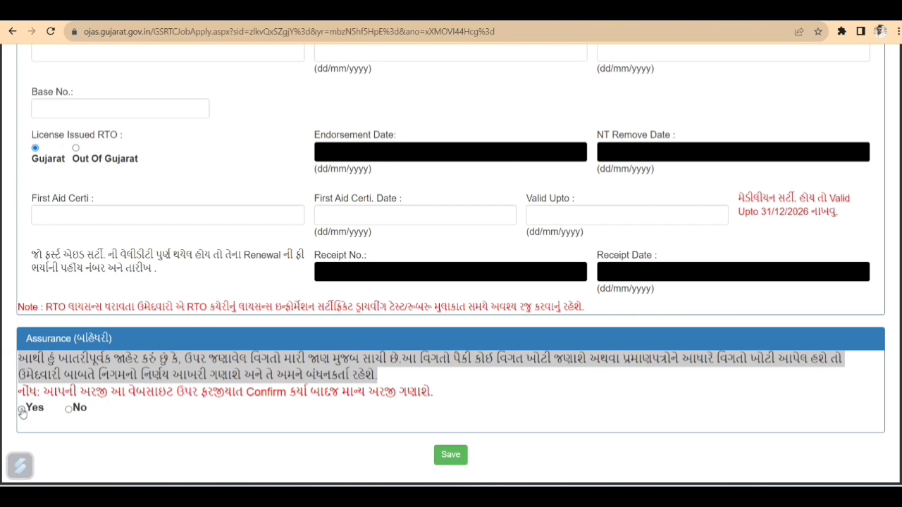
pyautogui.click(22, 408)
# Return to the top of the form and open the Online Application menu
pyautogui.scroll(20, 521, 460)
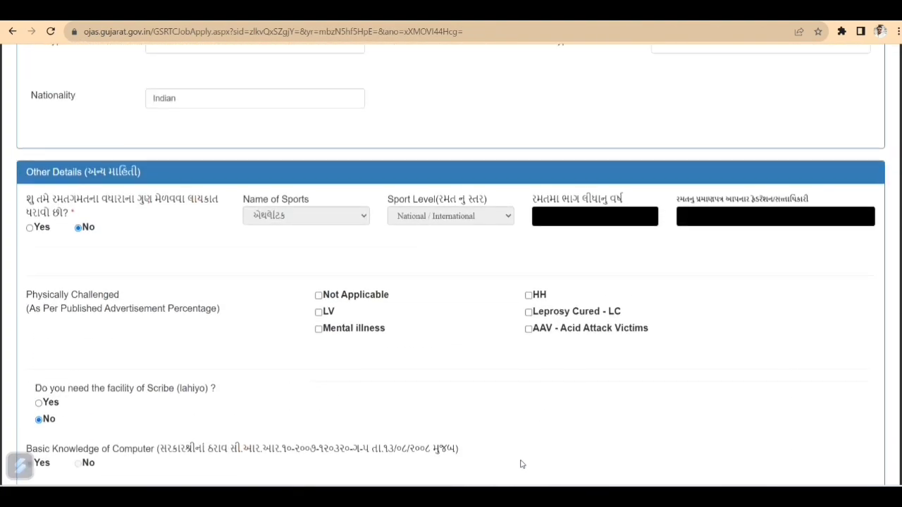
pyautogui.scroll(10, 522, 464)
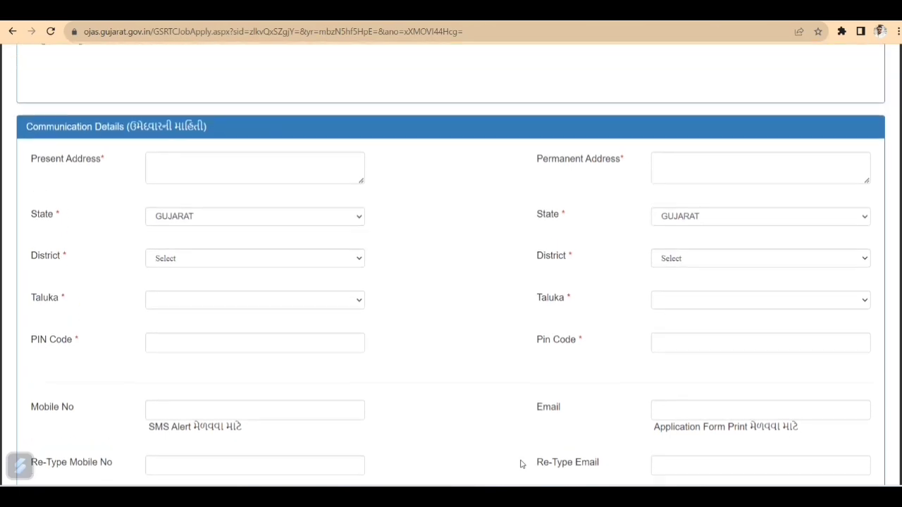
pyautogui.scroll(7, 522, 463)
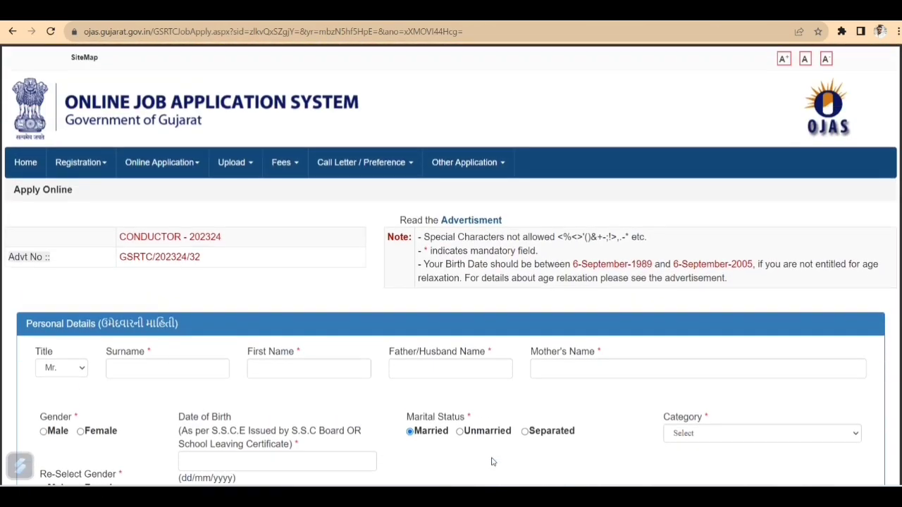
pyautogui.click(179, 173)
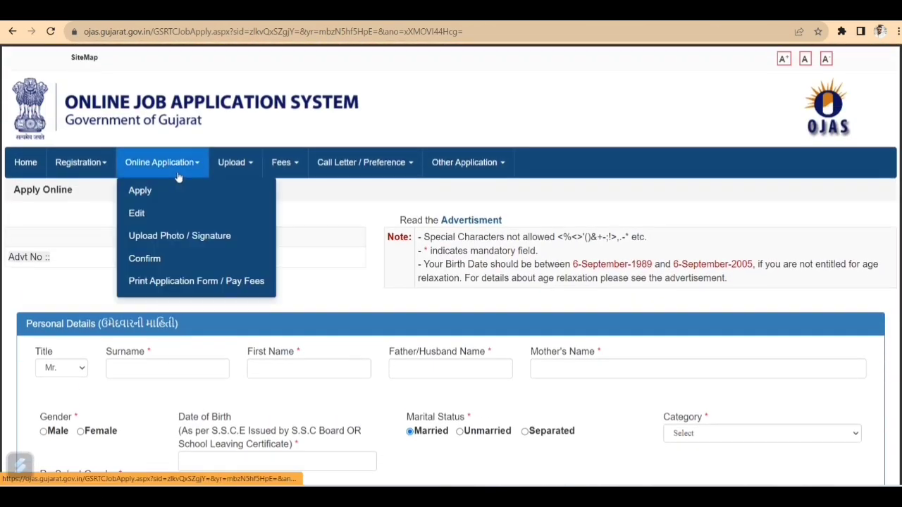
# Load the application on the Upload Photo / Signature page using its application number and birth date
pyautogui.click(163, 235)
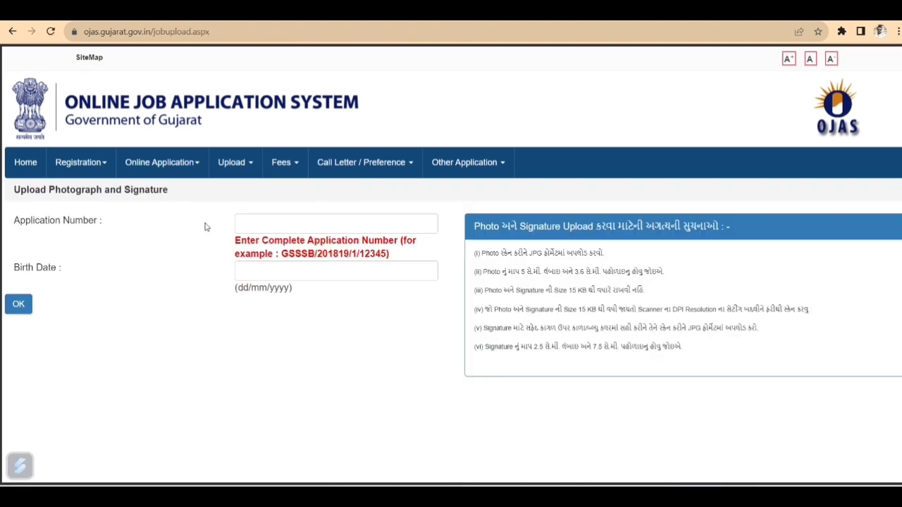
pyautogui.click(251, 219)
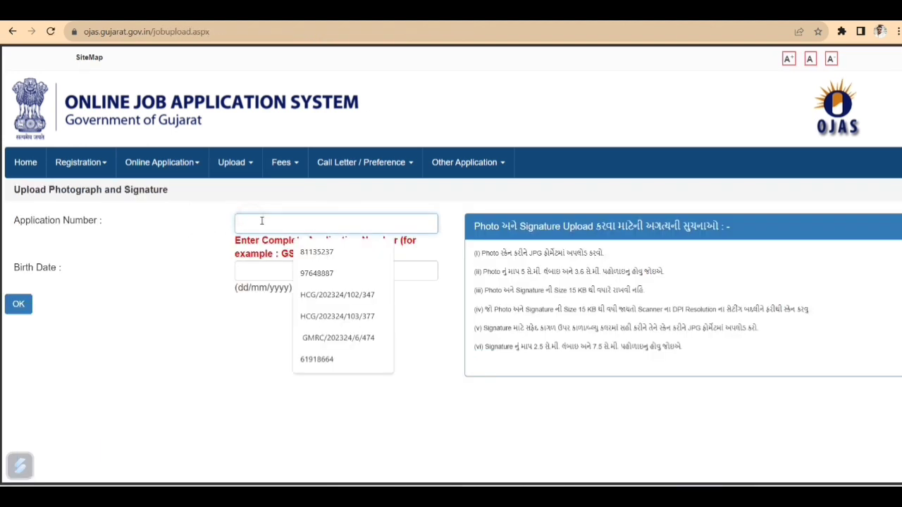
pyautogui.click(237, 270)
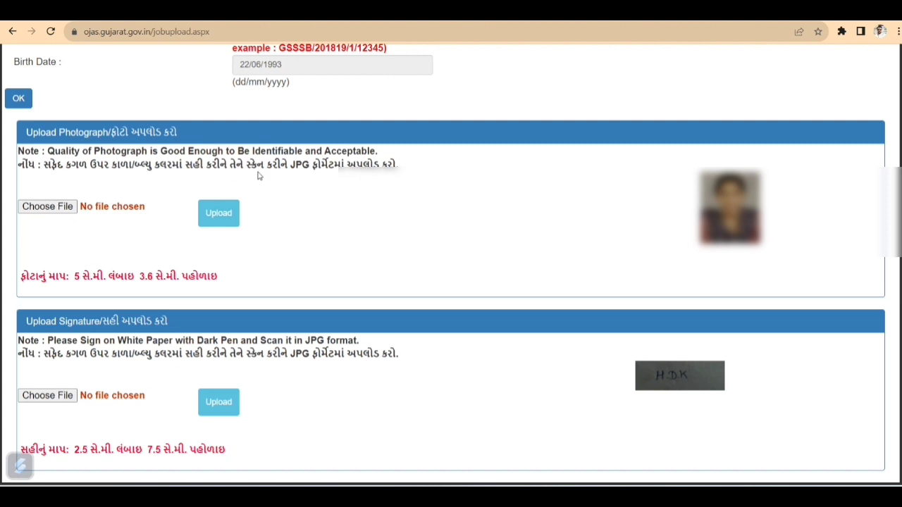
pyautogui.scroll(3, 258, 177)
pyautogui.click(191, 164)
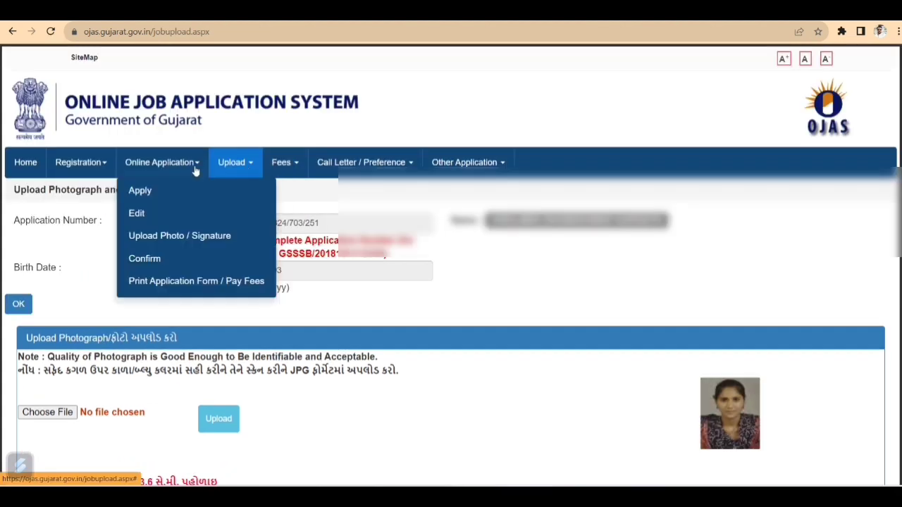
# Paste the saved application number, load it, confirm the application and accept the final warning
pyautogui.click(167, 262)
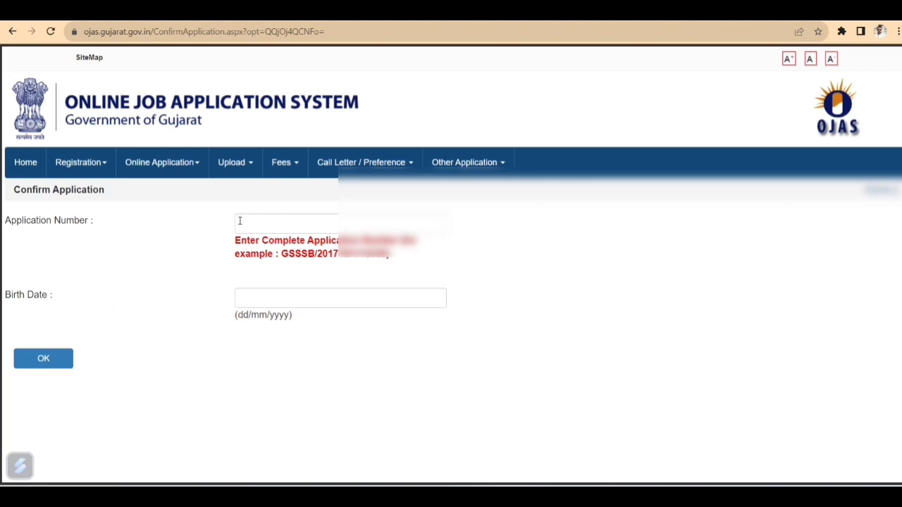
pyautogui.click(240, 221)
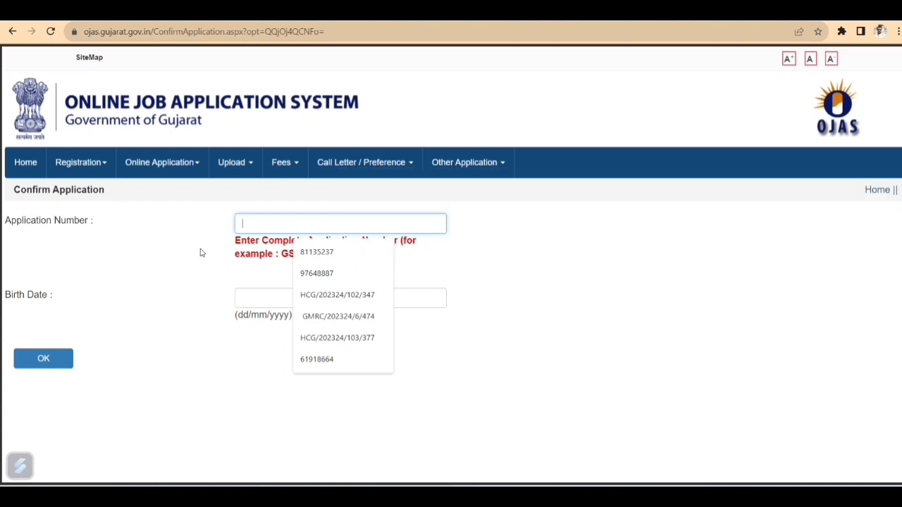
pyautogui.press('Return')
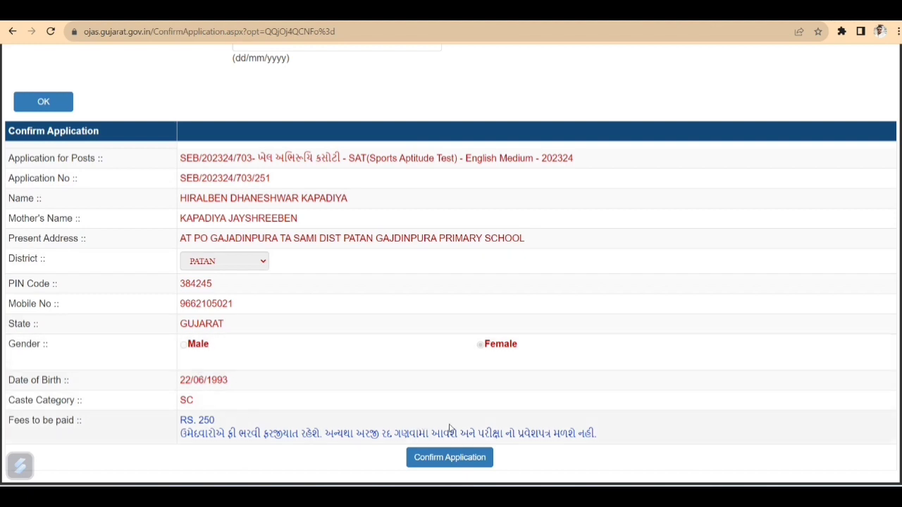
pyautogui.click(455, 459)
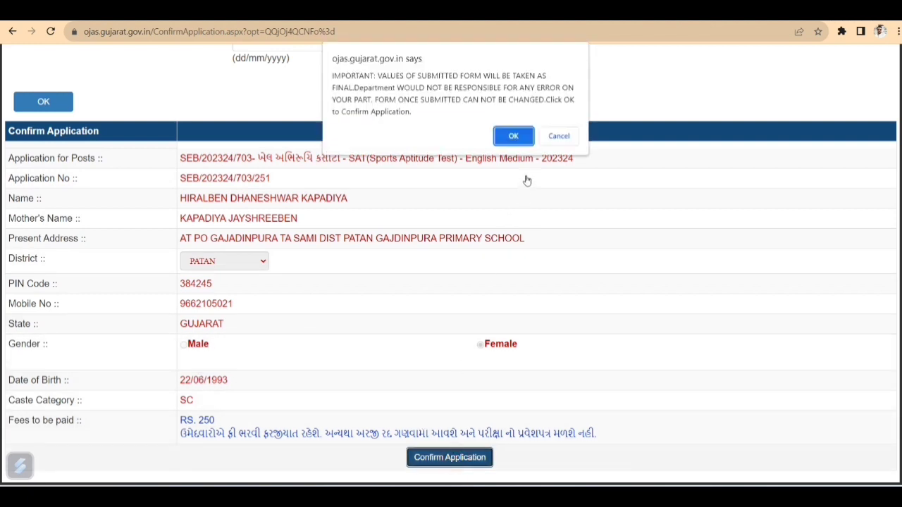
pyautogui.click(522, 137)
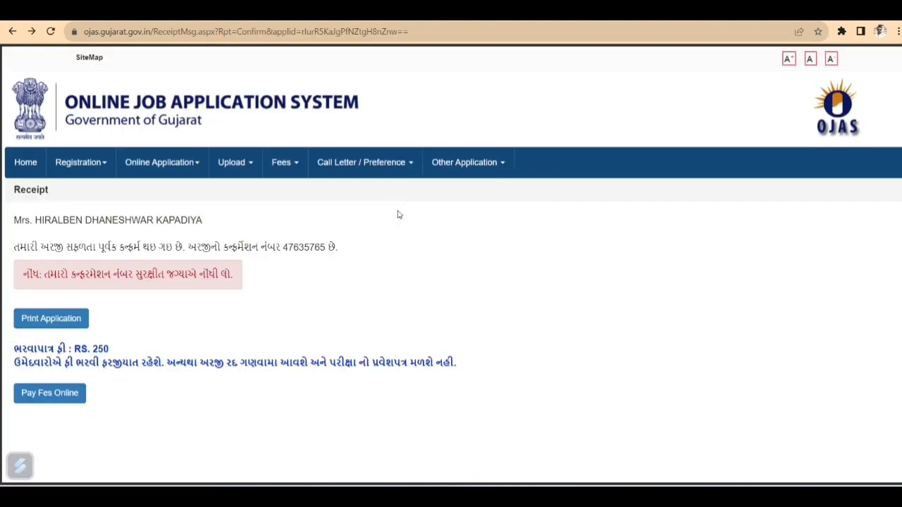
pyautogui.moveTo(277, 165)
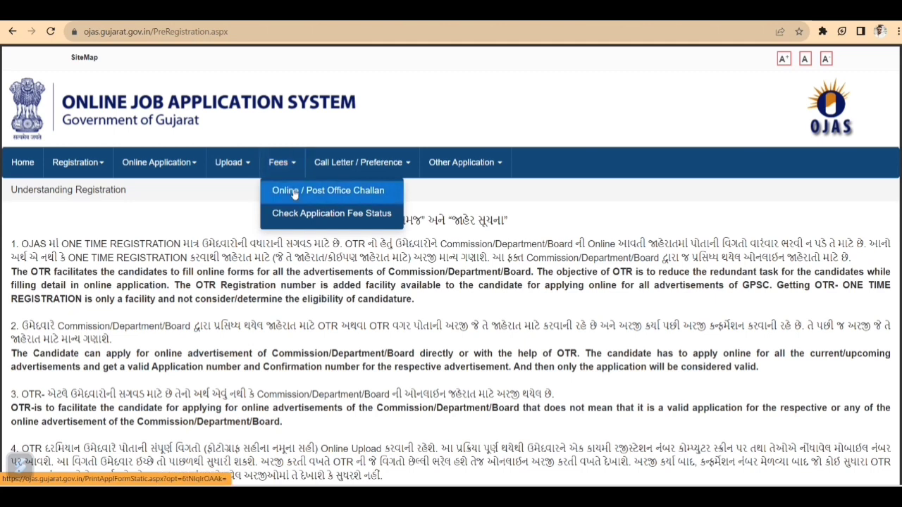
# Select job GSRTC/202324/32 - CONDUCTOR - 202324 for fee payment, then return Home
pyautogui.click(295, 194)
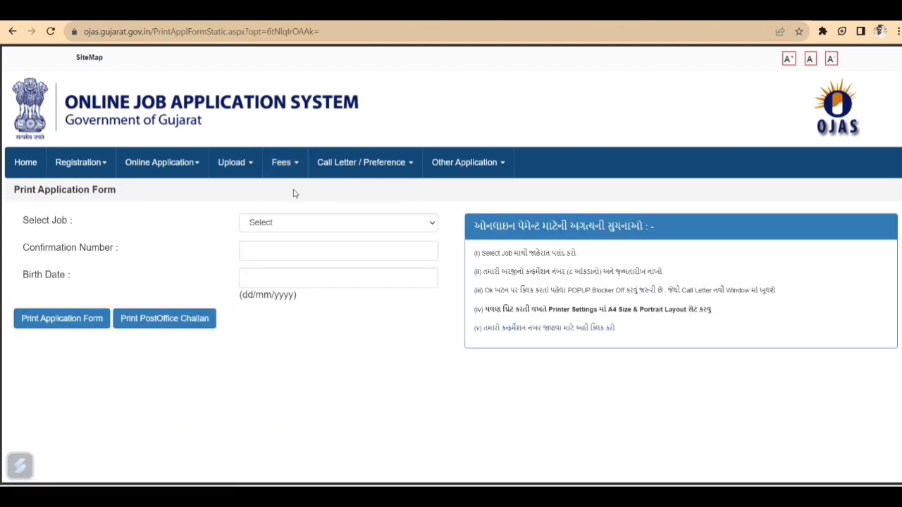
pyautogui.click(299, 227)
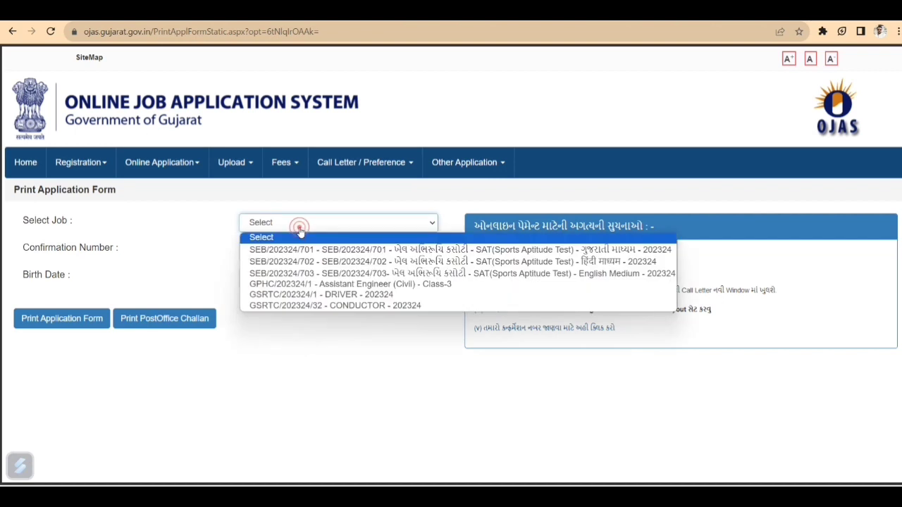
pyautogui.click(343, 306)
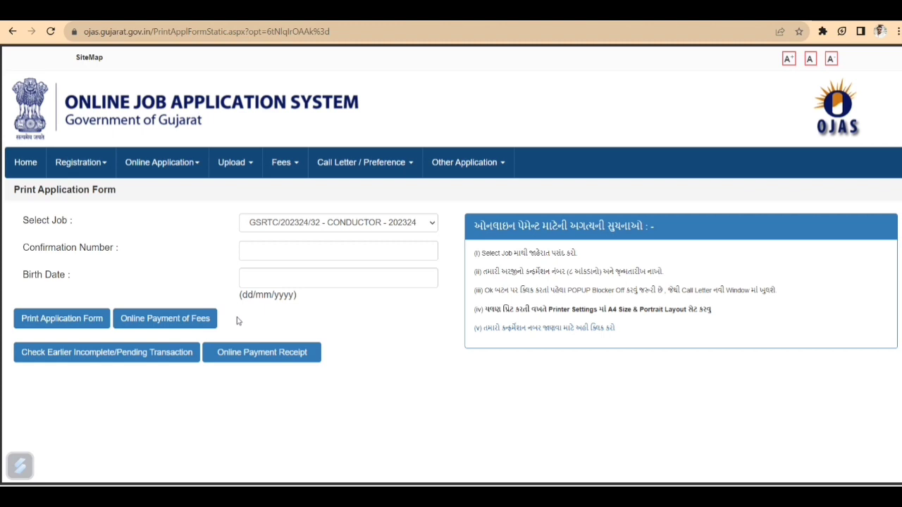
pyautogui.click(25, 162)
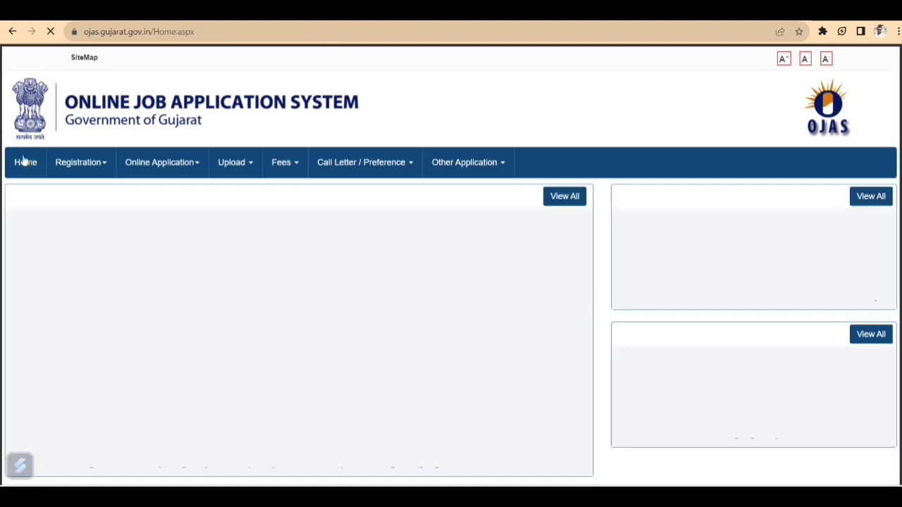
pyautogui.moveTo(268, 202)
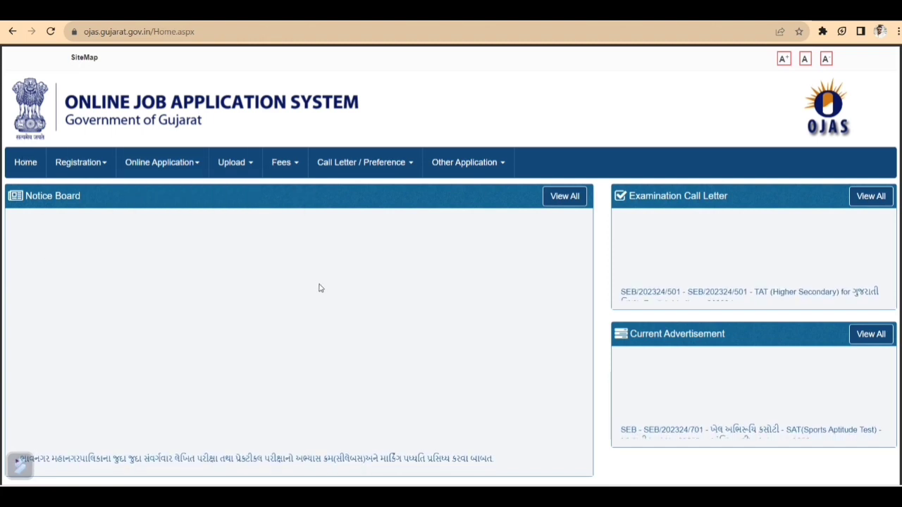